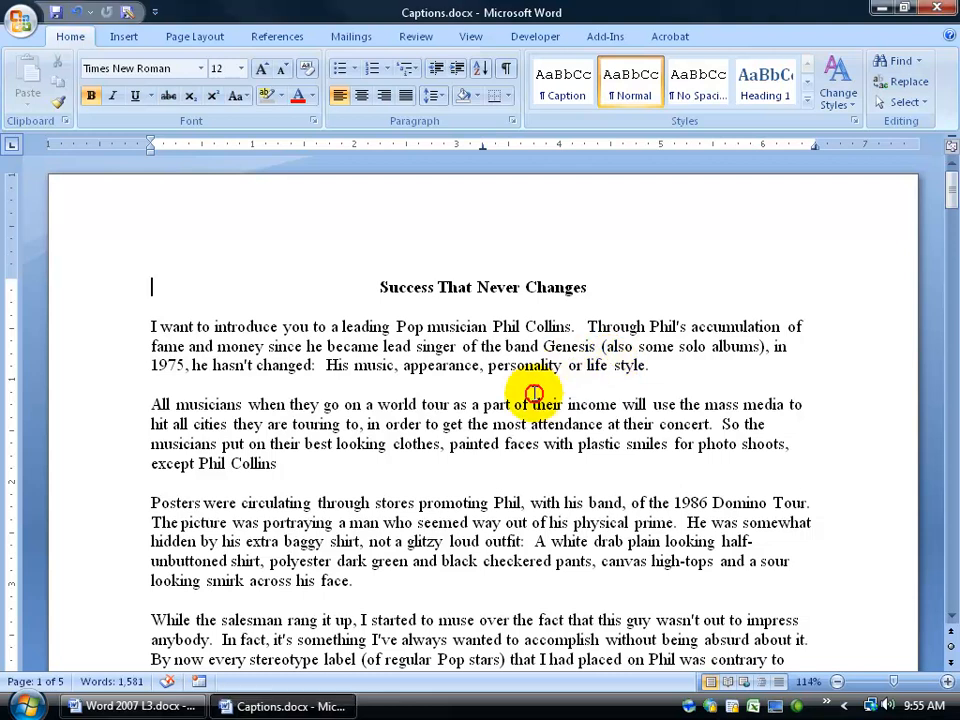
Look through the document's pages up to page 3 and return to the first page.
scroll(534, 392, down, 5)
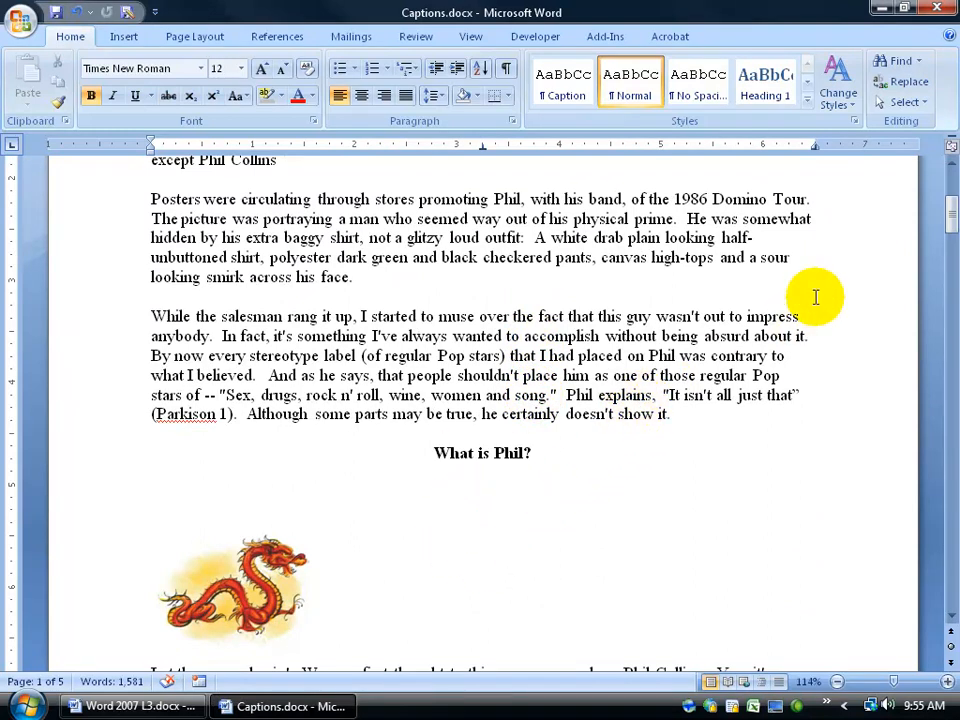
drag(945, 204, 945, 176)
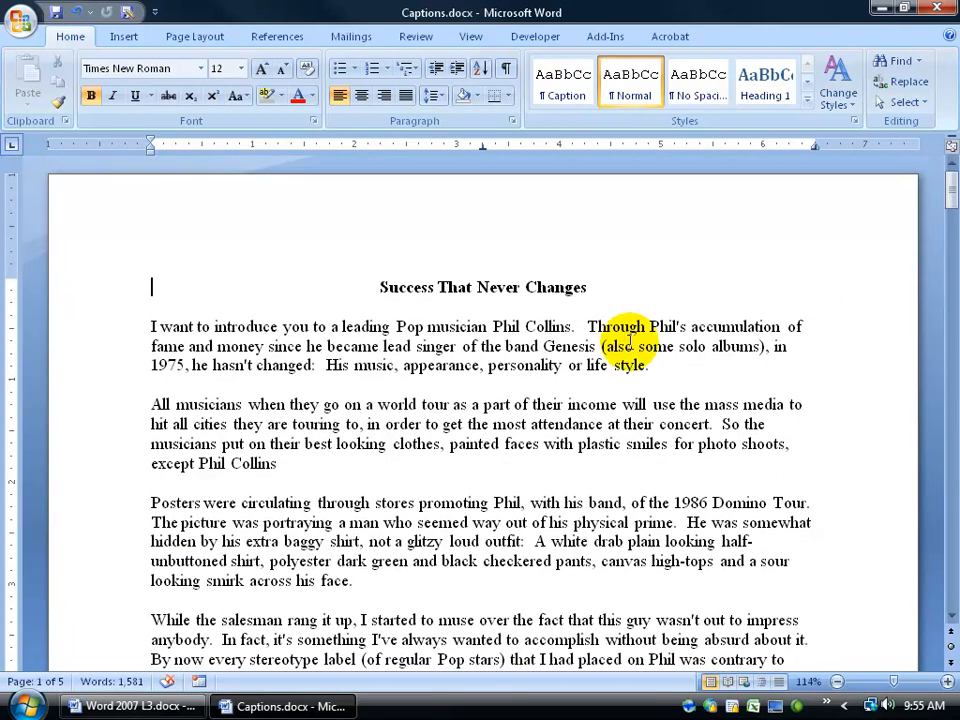
click(953, 665)
click(953, 665)
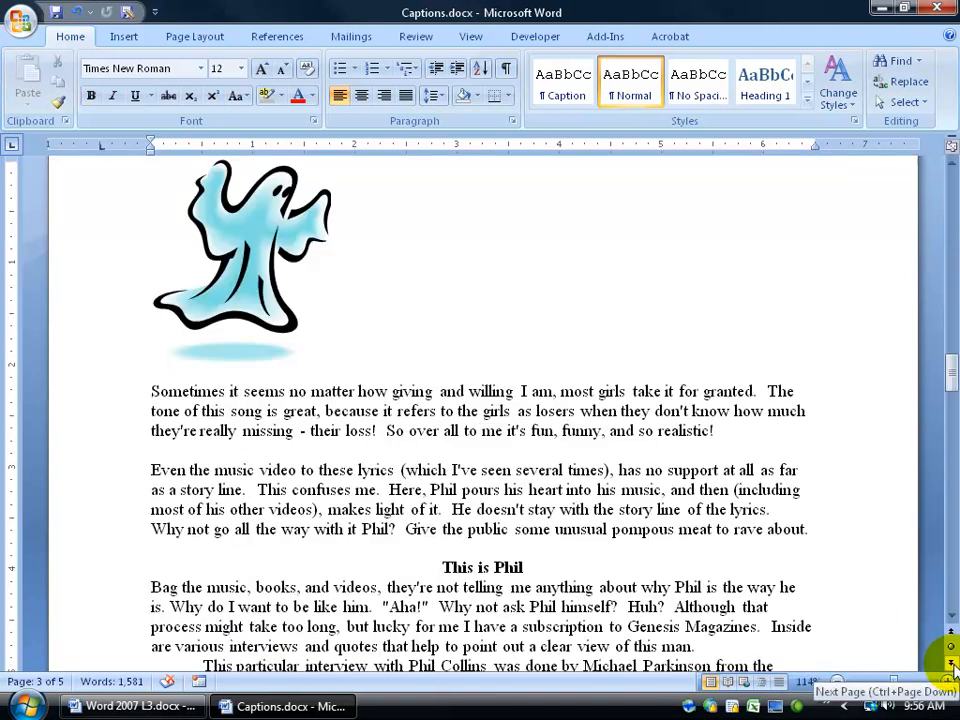
click(953, 635)
click(953, 635)
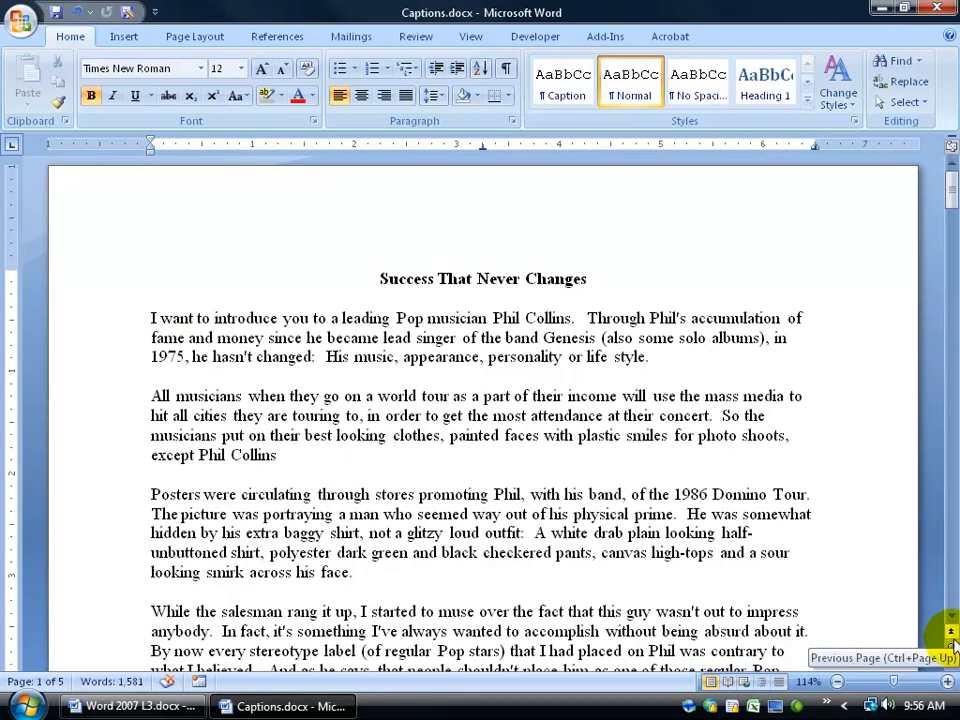
Browse the document by graphic to the chart picture on page 4 and place the insertion point on the blank line below it.
click(953, 650)
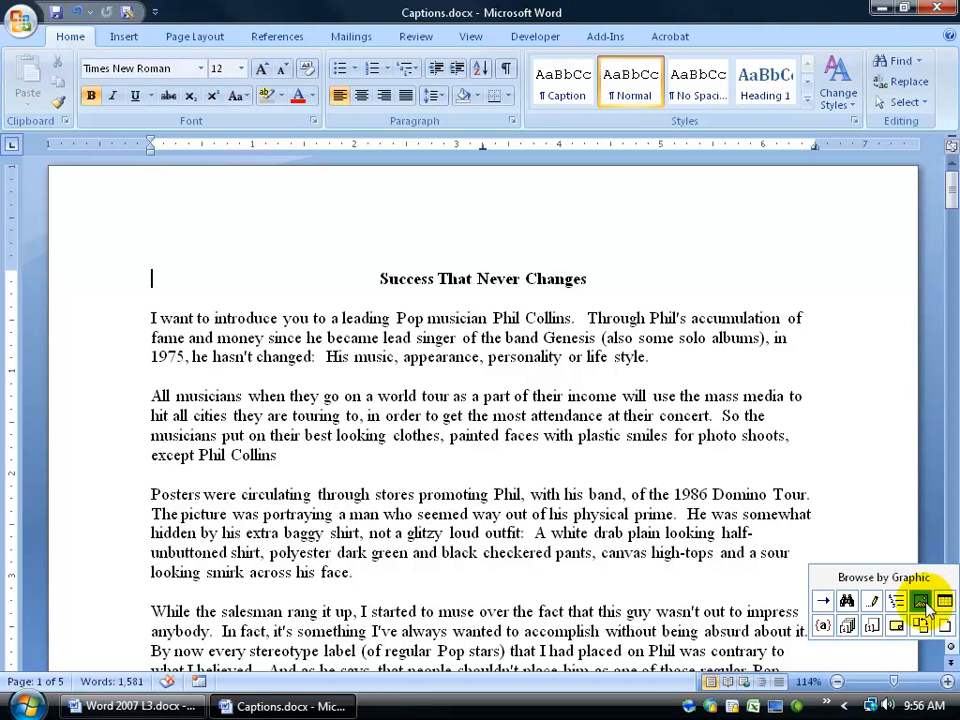
click(921, 601)
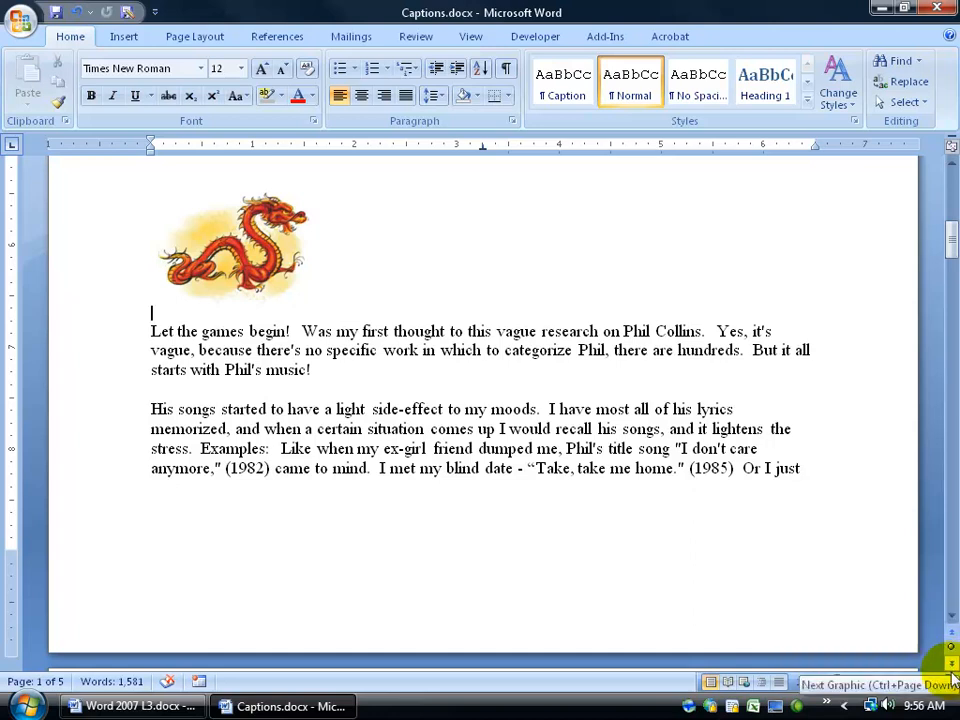
click(952, 667)
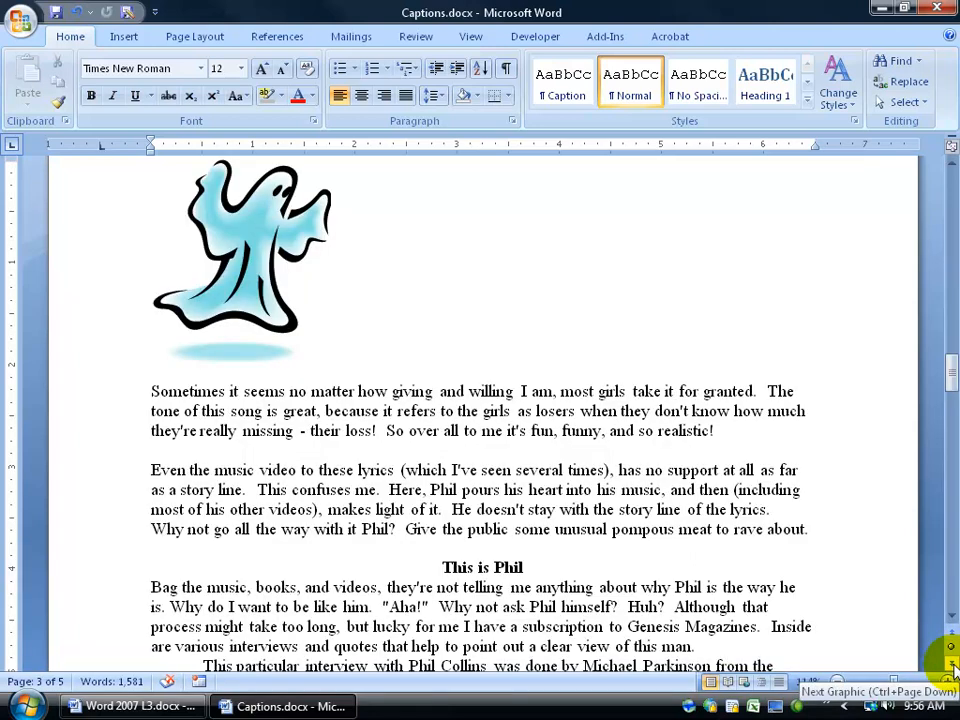
click(952, 667)
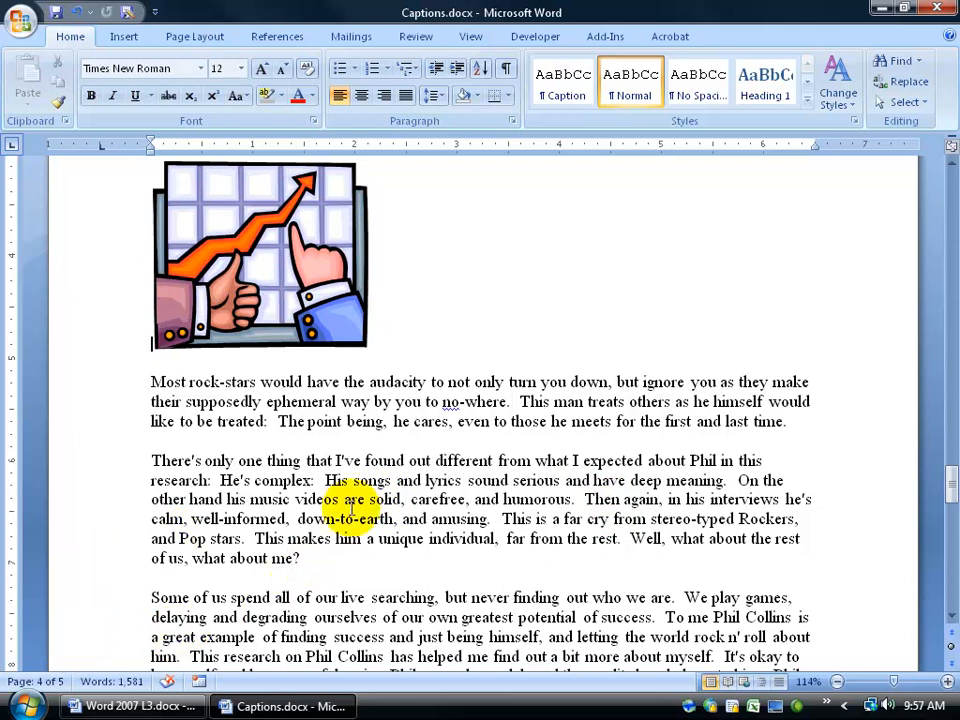
click(214, 362)
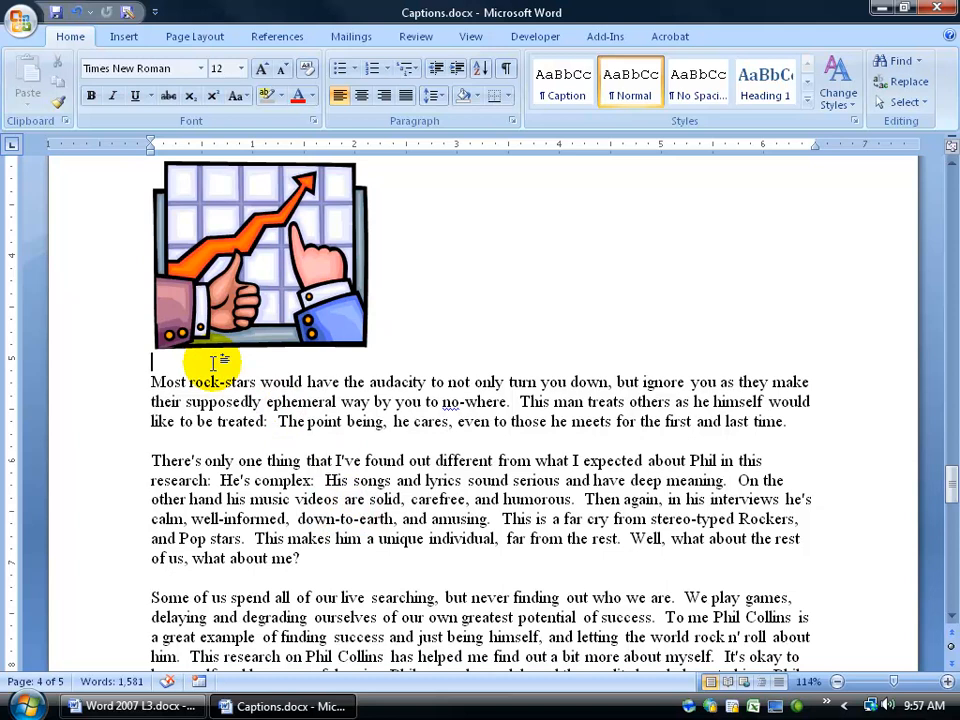
text(thatlkjdlk)
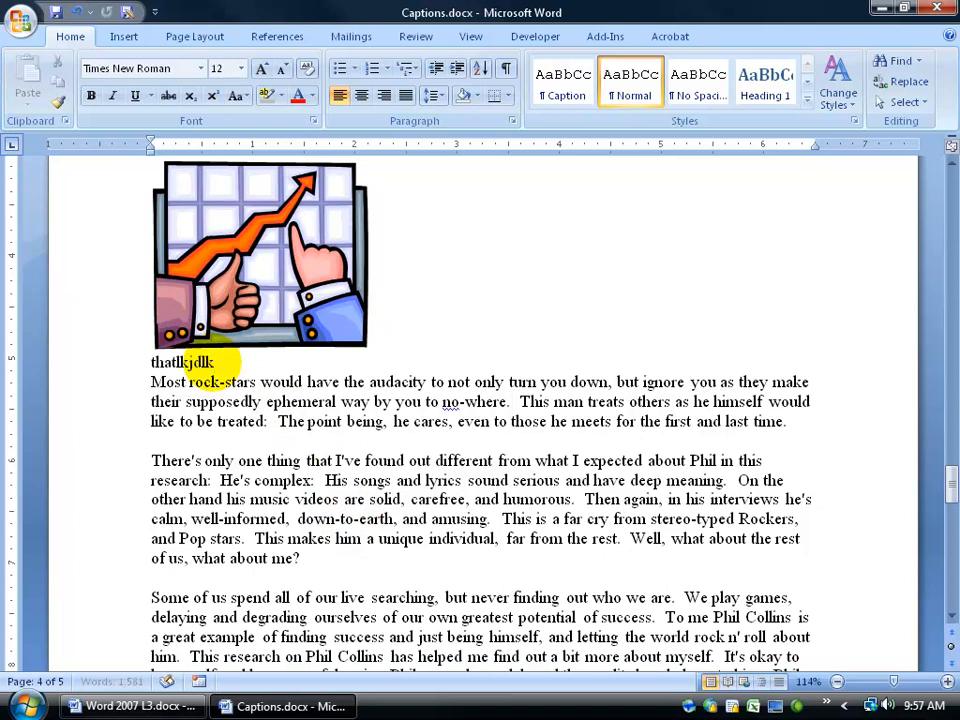
key(BackSpace)
key(BackSpace)
key(BackSpace)
key(BackSpace)
key(BackSpace)
key(BackSpace)
key(BackSpace)
key(BackSpace)
key(BackSpace)
key(BackSpace)
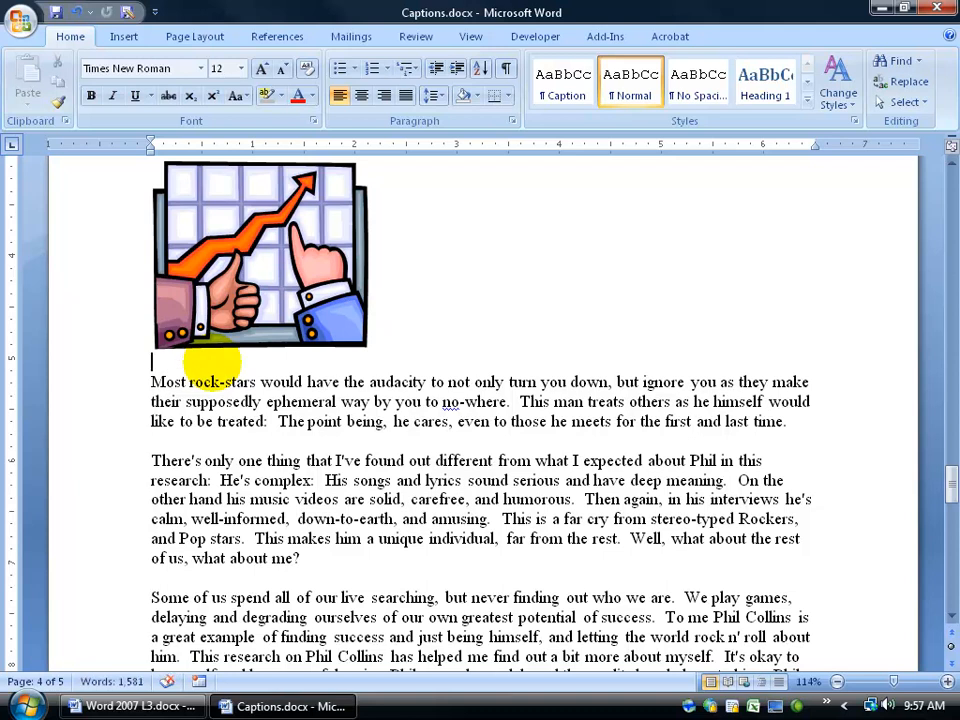
Insert a caption with the Figure label reading "Figure 1: Sales in CDs are way up in 2000" below the chart picture, followed by a blank line.
click(277, 40)
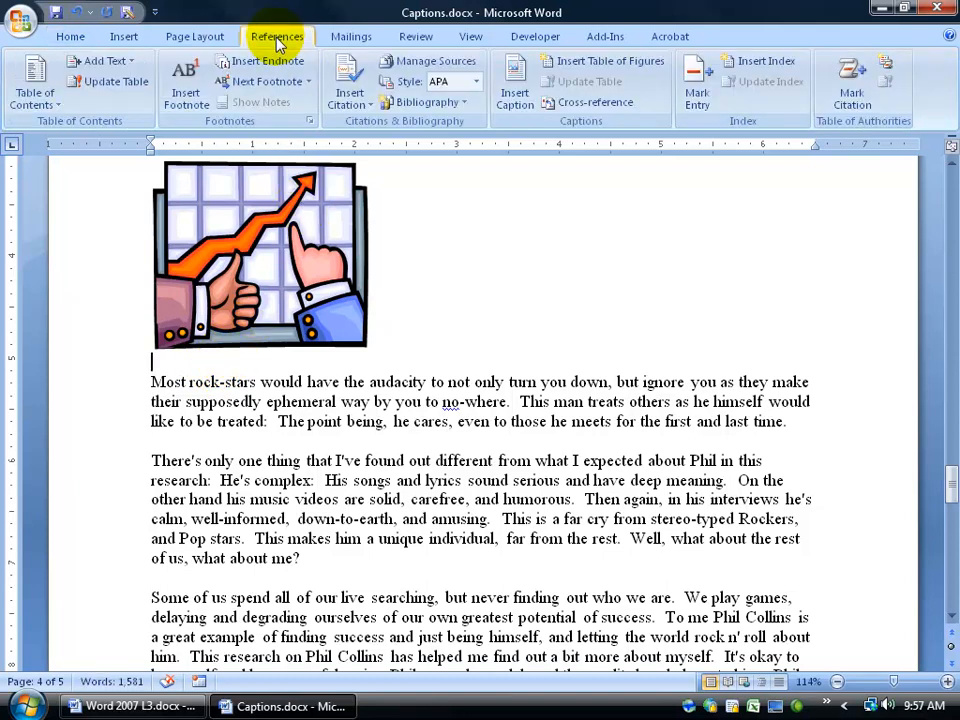
click(516, 98)
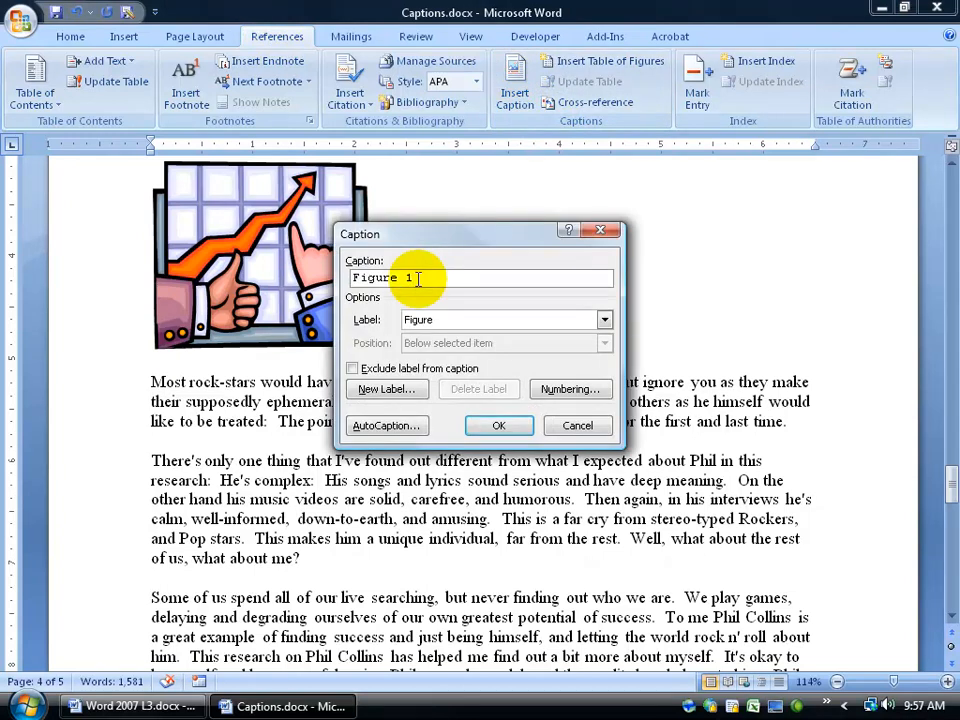
click(604, 320)
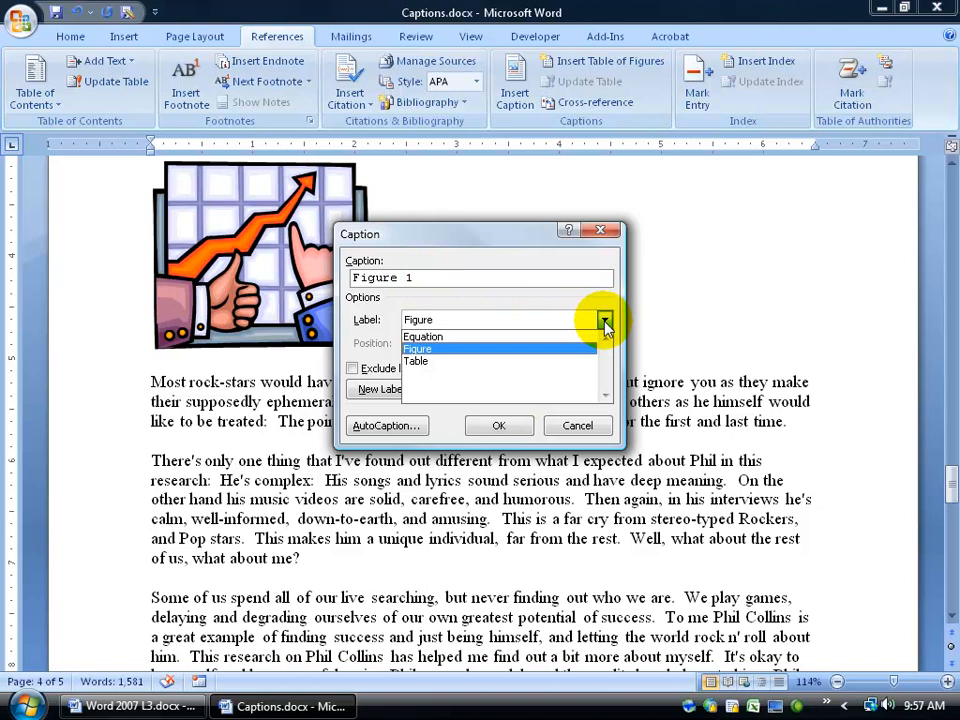
click(536, 362)
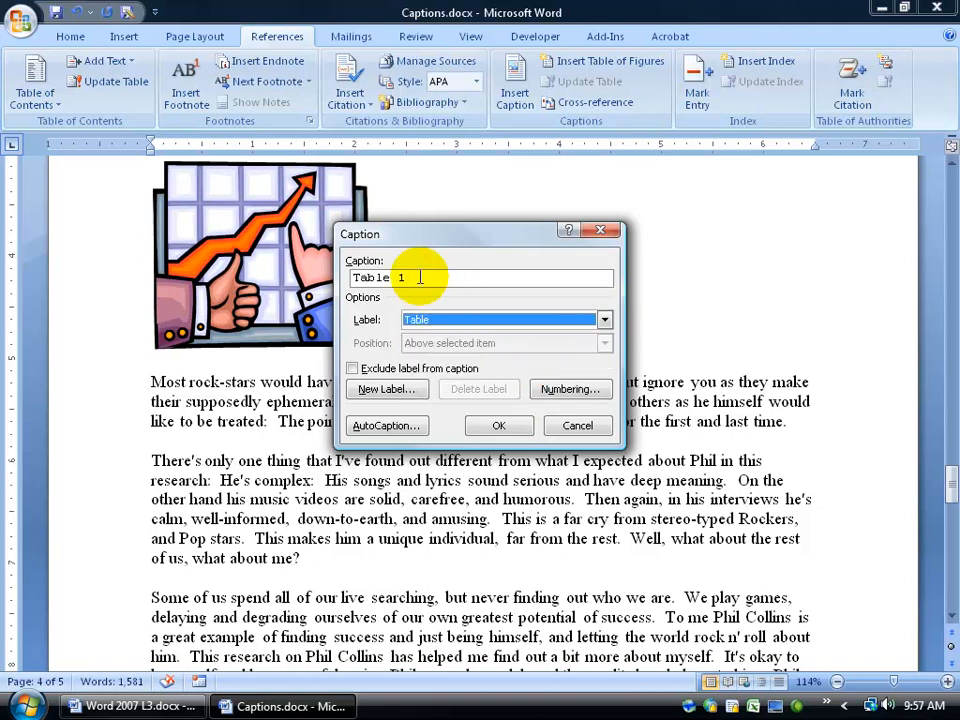
click(604, 320)
click(566, 350)
click(422, 277)
text(:)
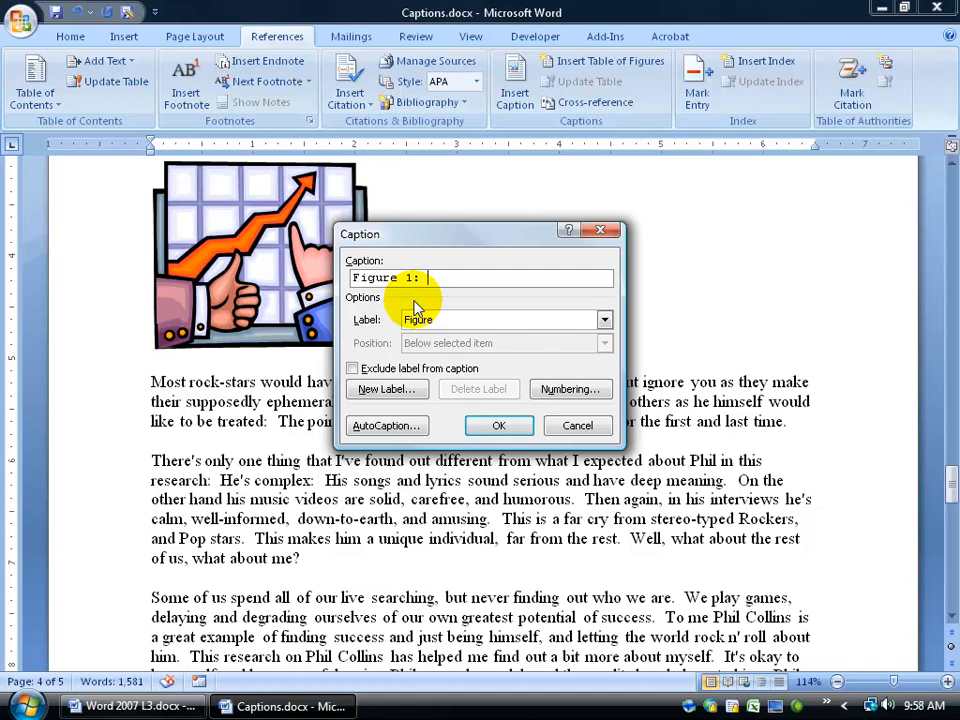
text(Sales in CDs are way up in 2000)
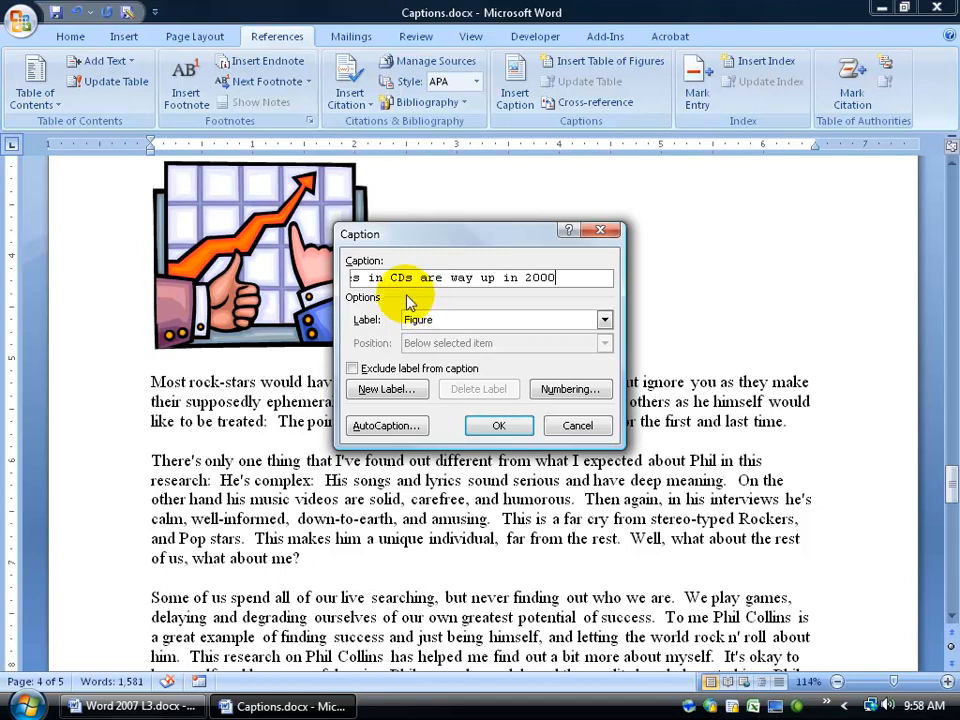
click(508, 430)
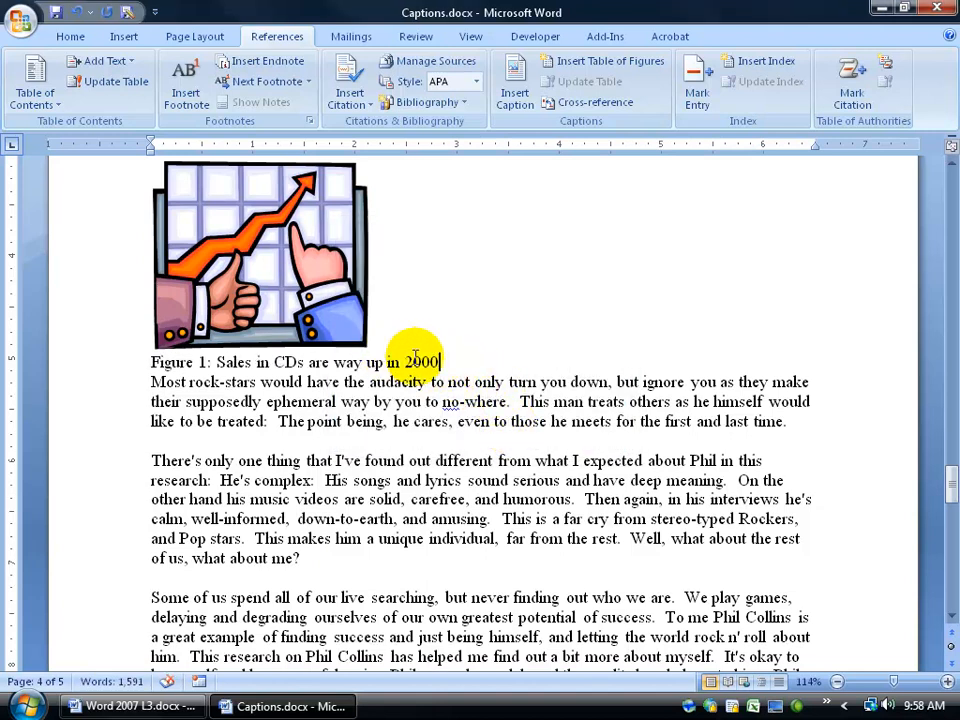
key(Return)
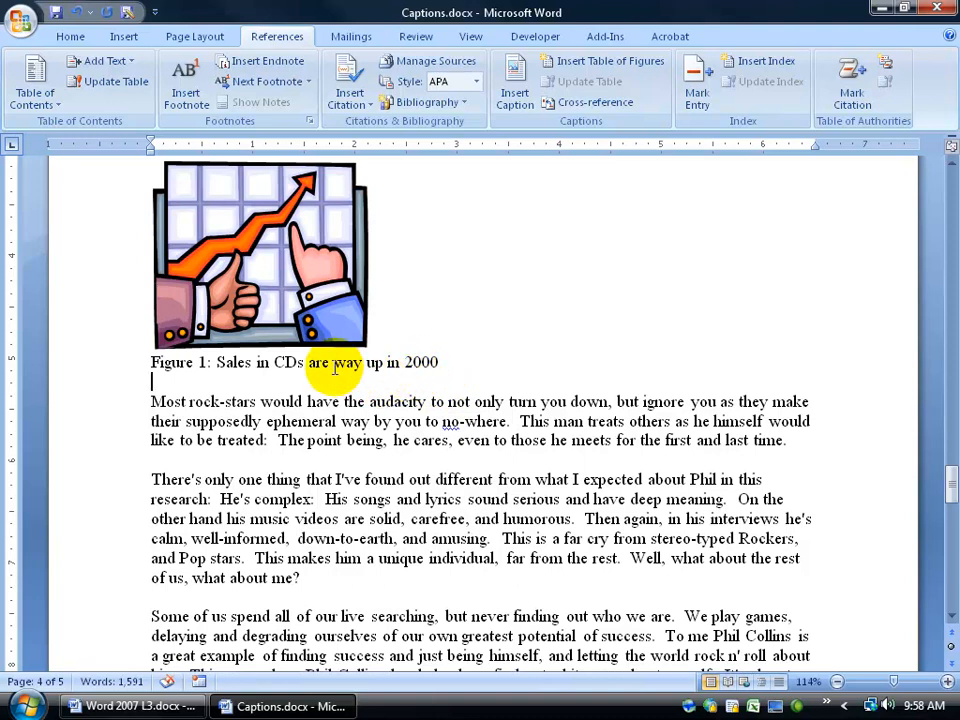
Set the font size of the whole caption below the chart picture to 10.
click(131, 372)
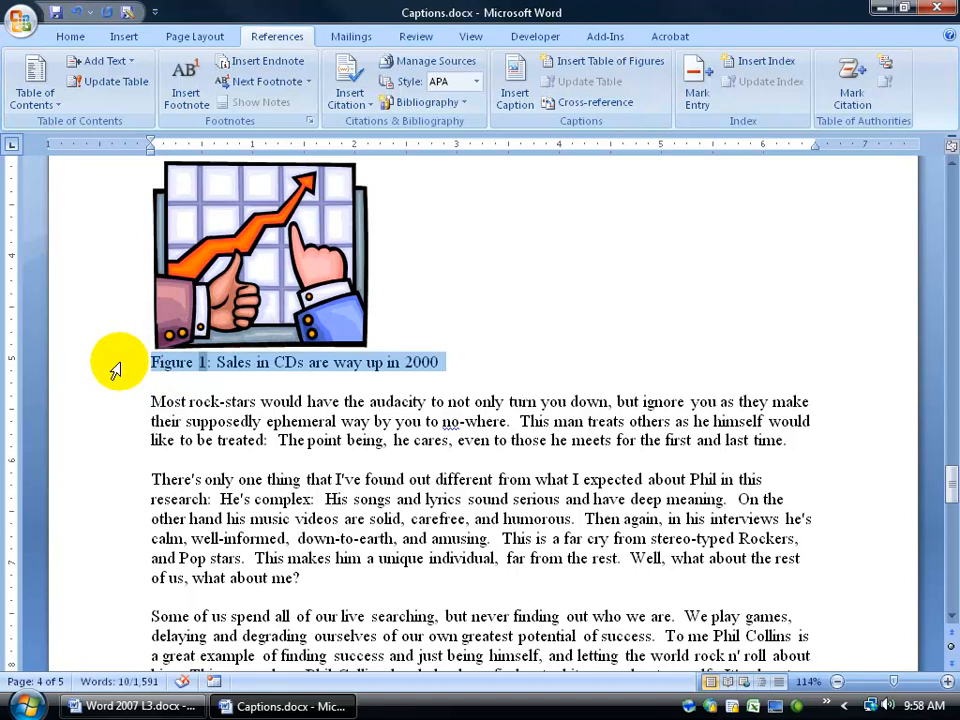
click(110, 403)
click(110, 423)
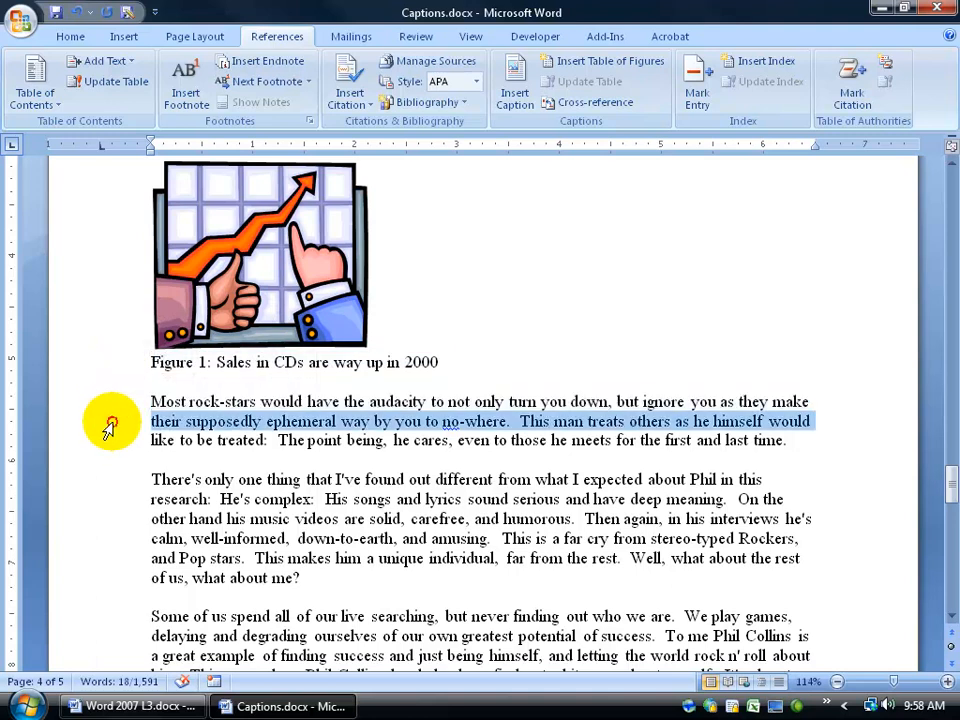
click(107, 365)
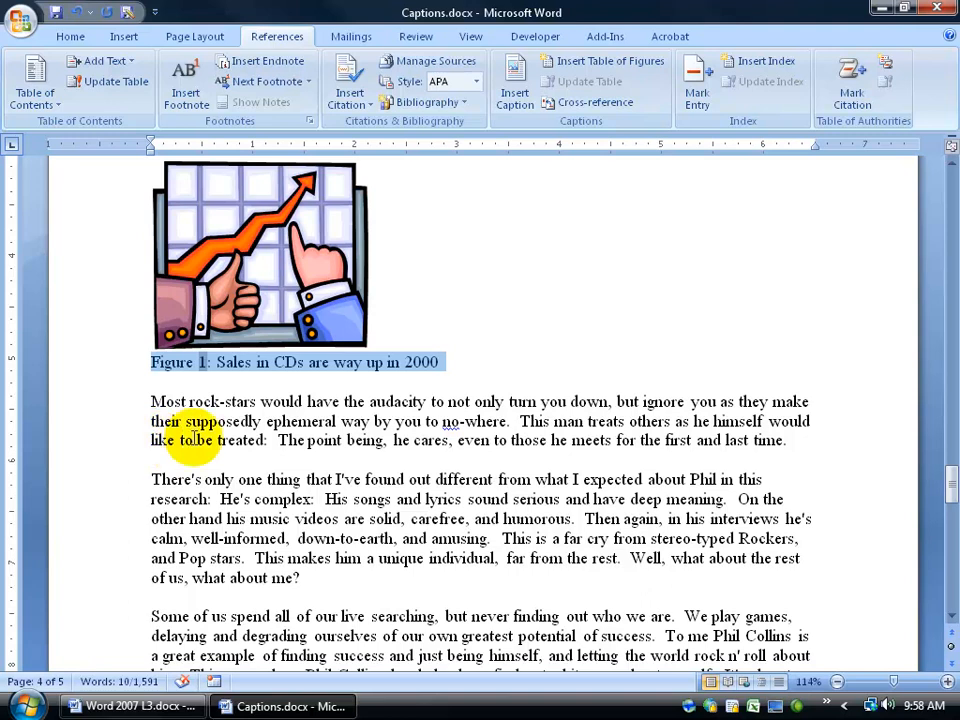
drag(439, 362, 157, 364)
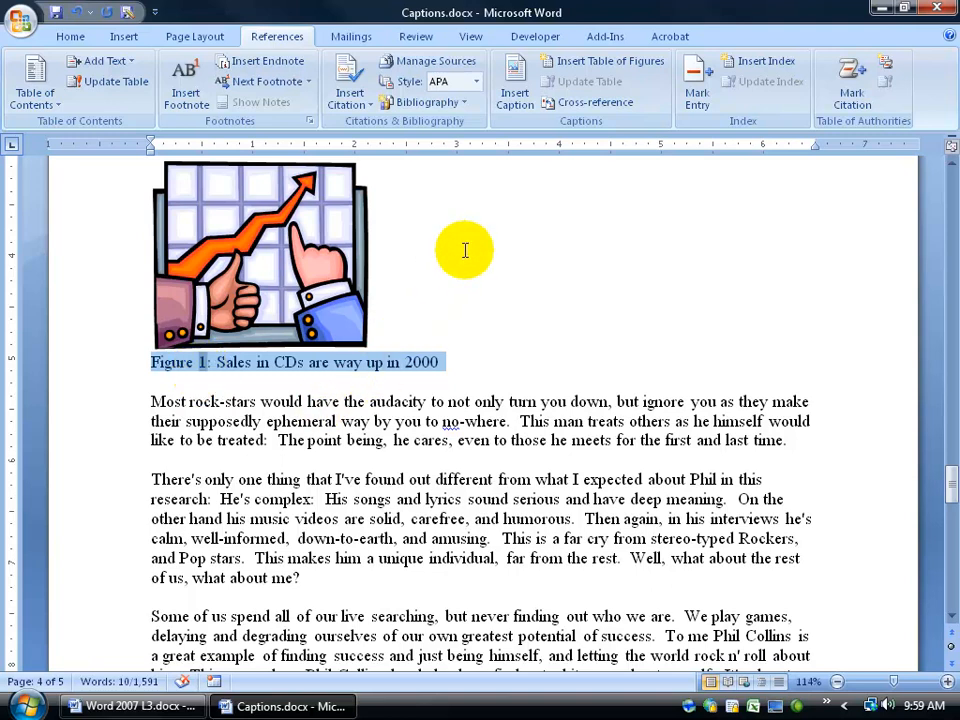
mouse_move(195, 372)
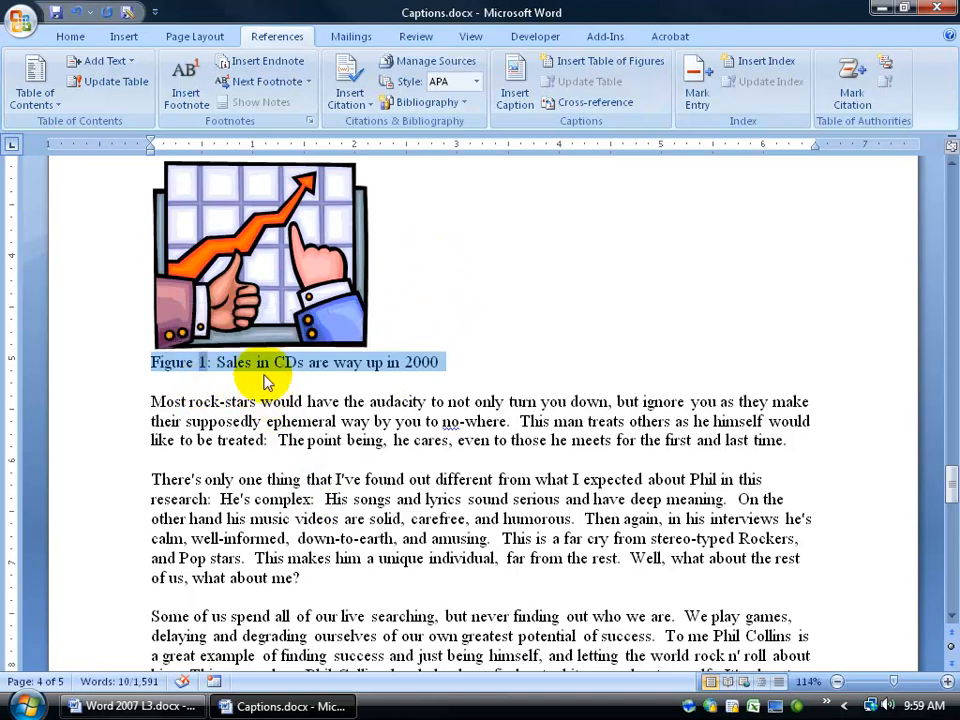
right_click(245, 368)
click(322, 312)
text(10)
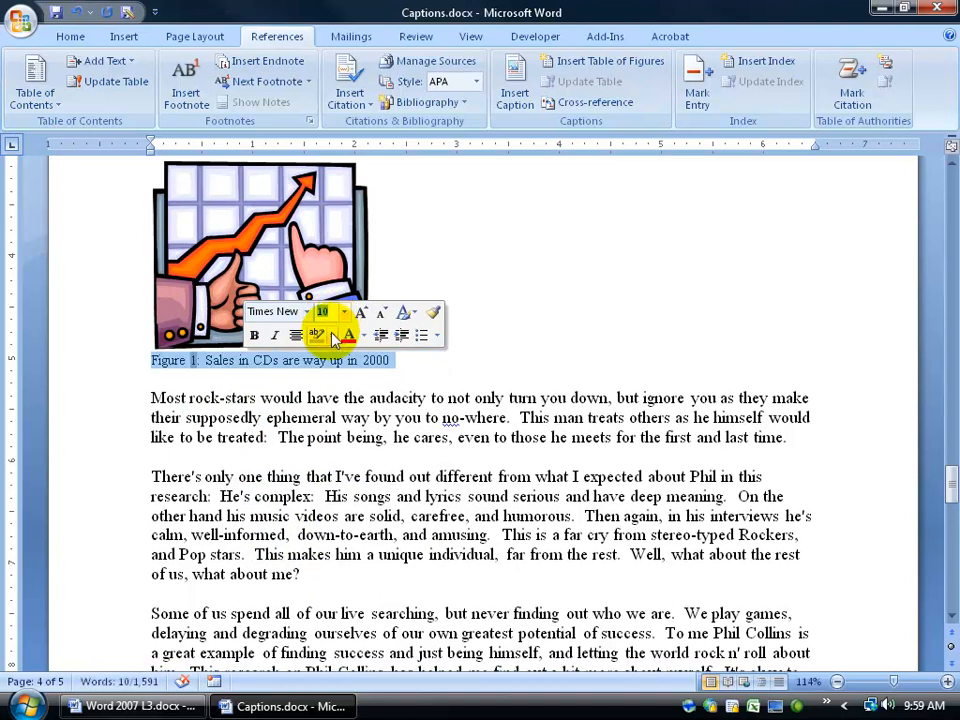
click(392, 364)
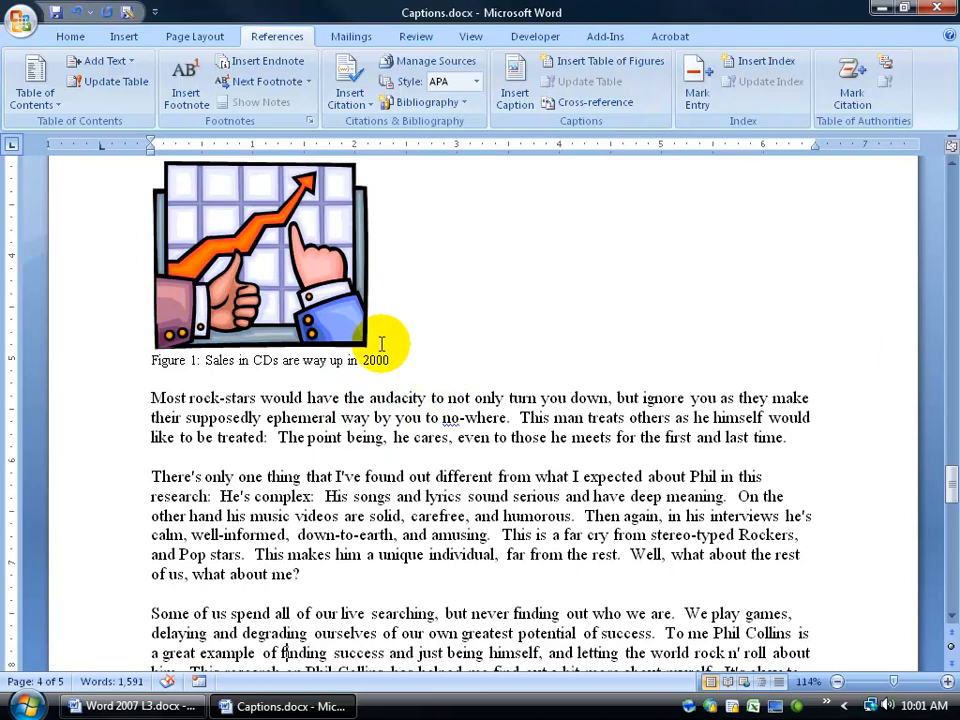
Insert the caption "Figure 1: CD sales in 2003 were spooky" below the ghost picture on page 3, followed by a blank line.
click(953, 633)
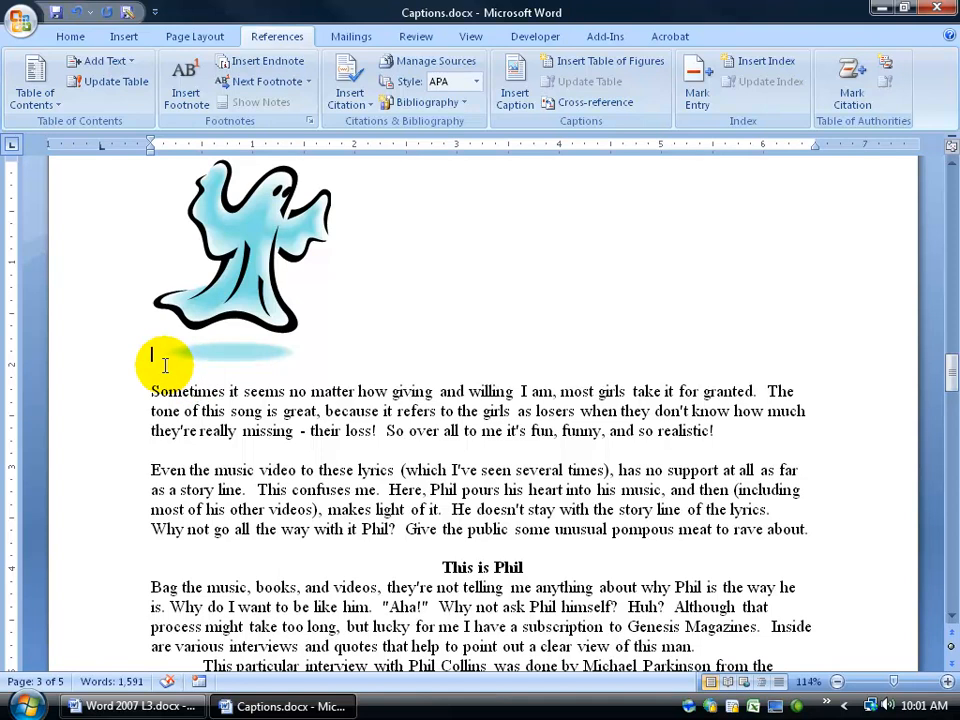
click(535, 98)
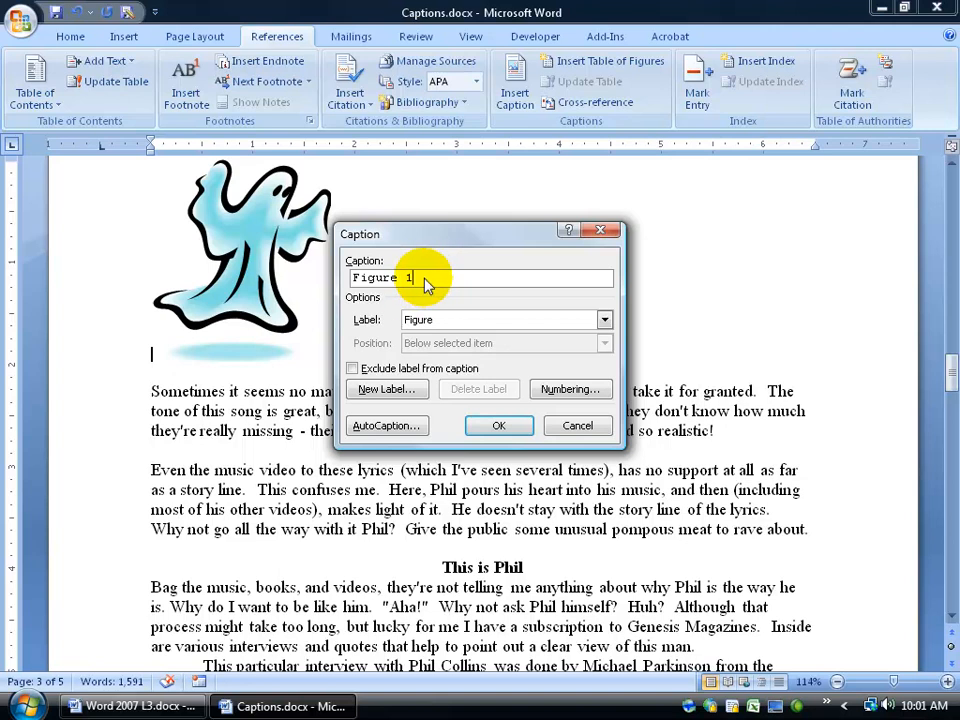
text(: Album sales in 2003 were spooky)
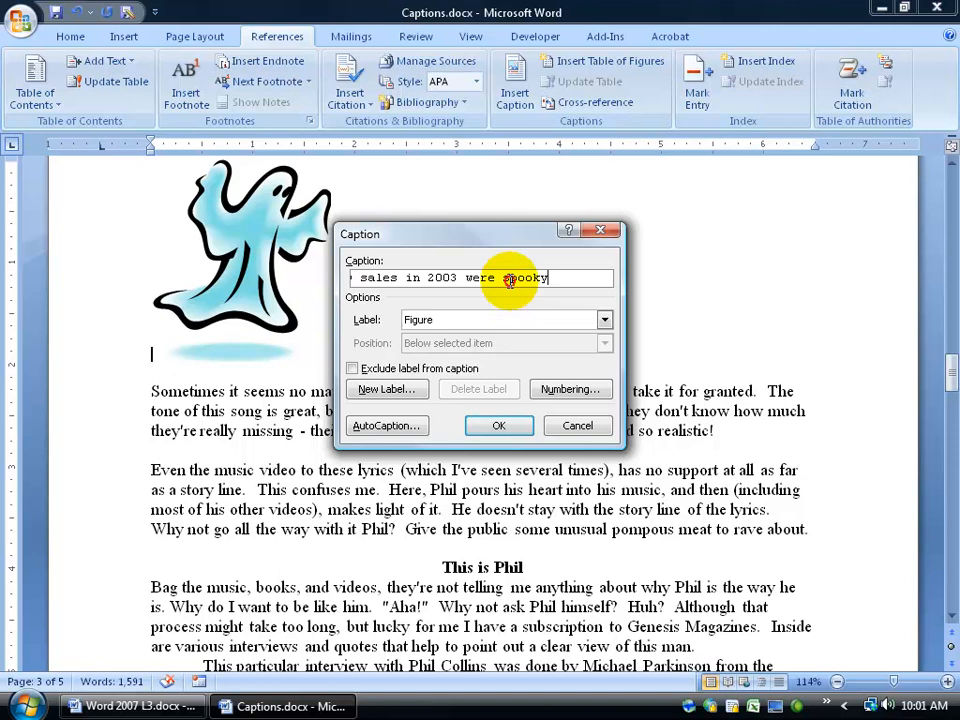
click(503, 278)
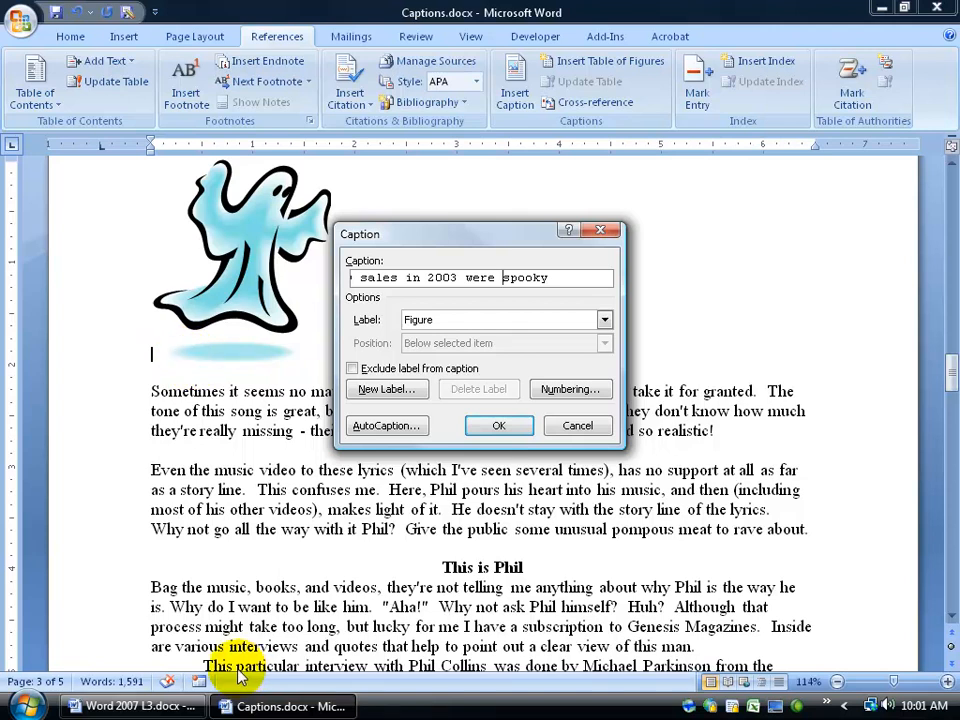
click(499, 425)
key(Return)
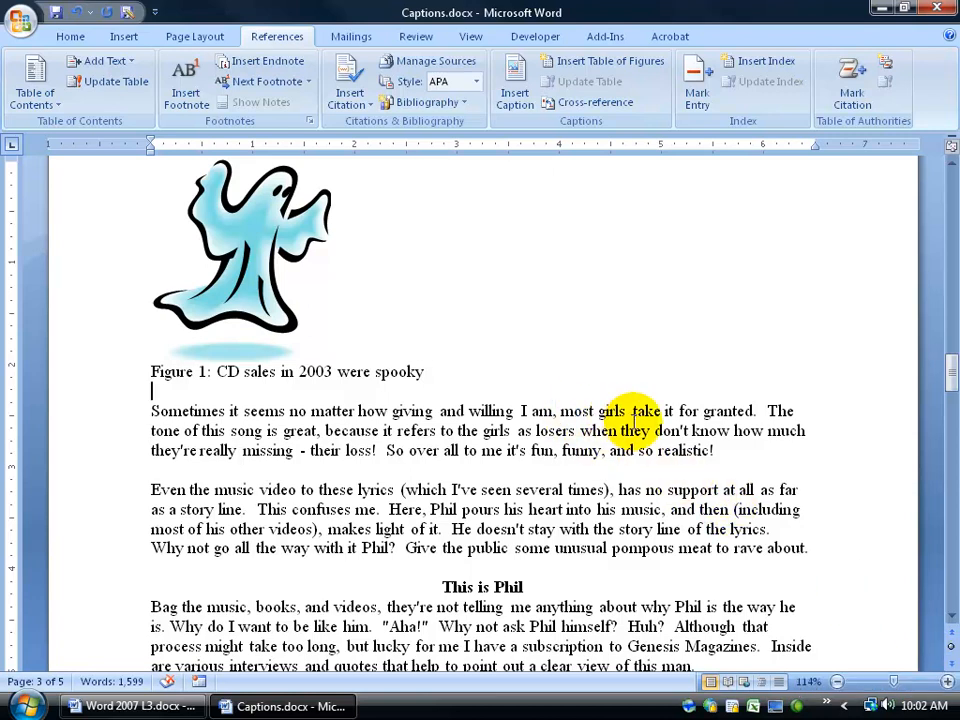
Compare the caption numbers below the ghost picture on page 3 and the chart picture on page 4.
drag(947, 376, 953, 235)
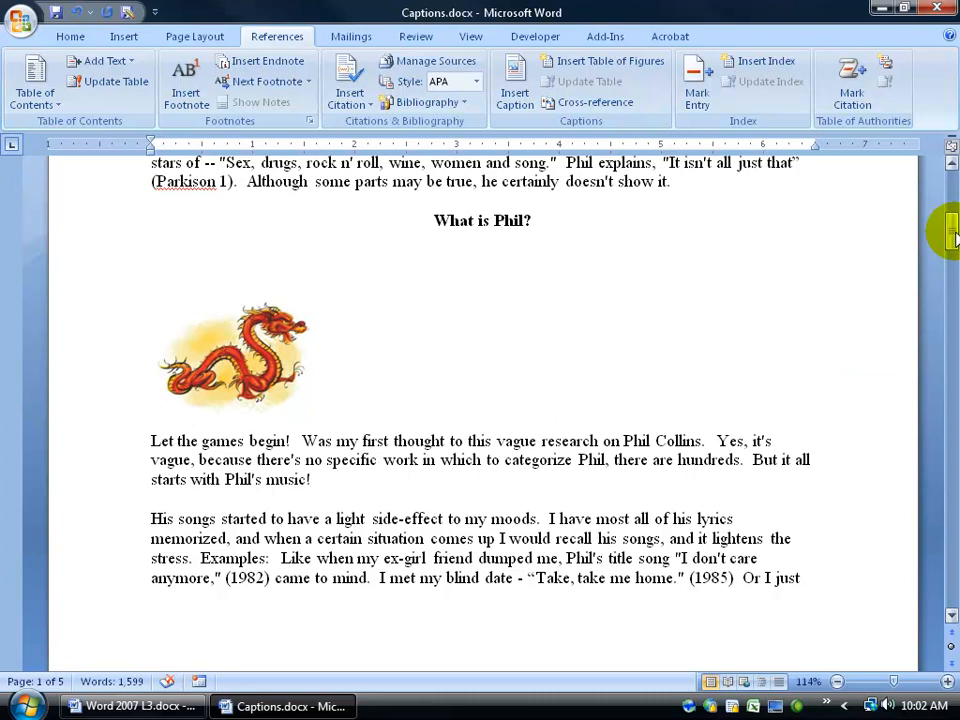
drag(953, 235, 943, 364)
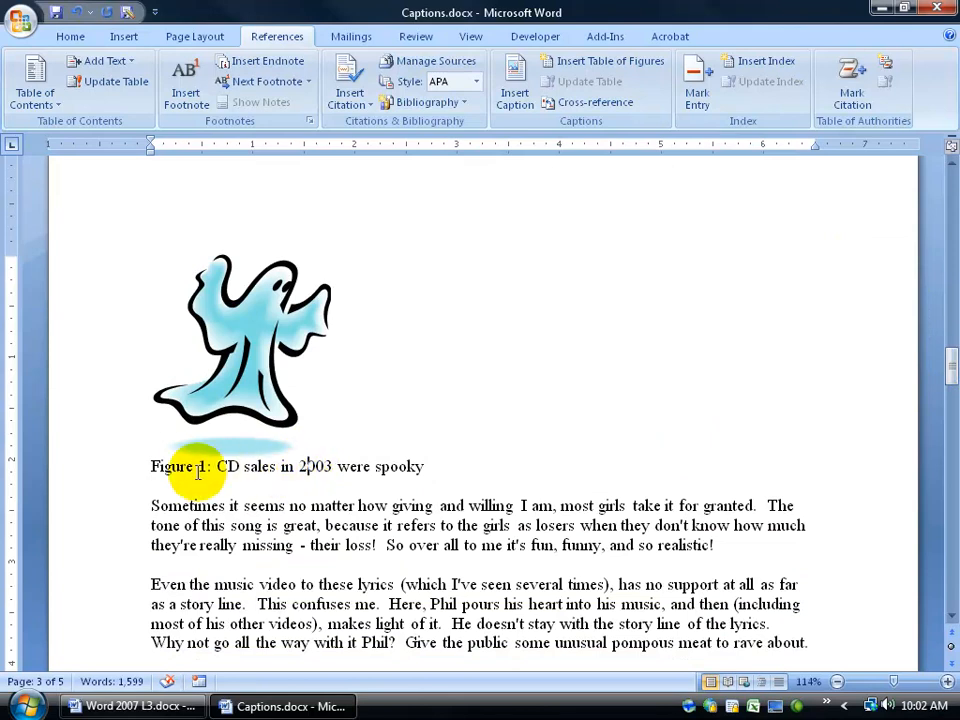
drag(943, 364, 948, 480)
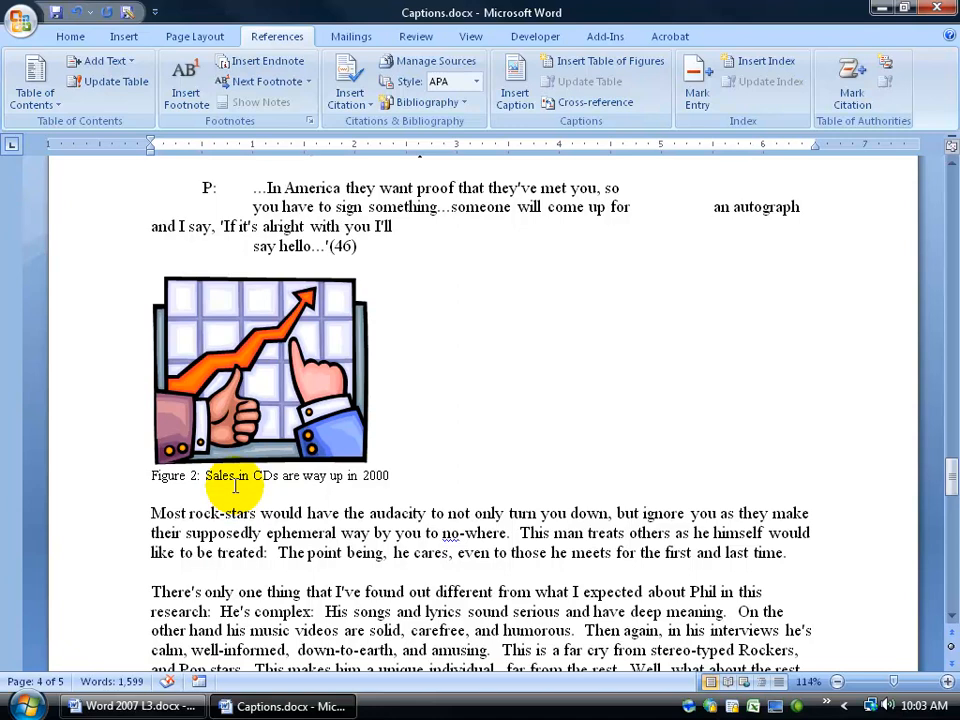
drag(155, 477, 381, 484)
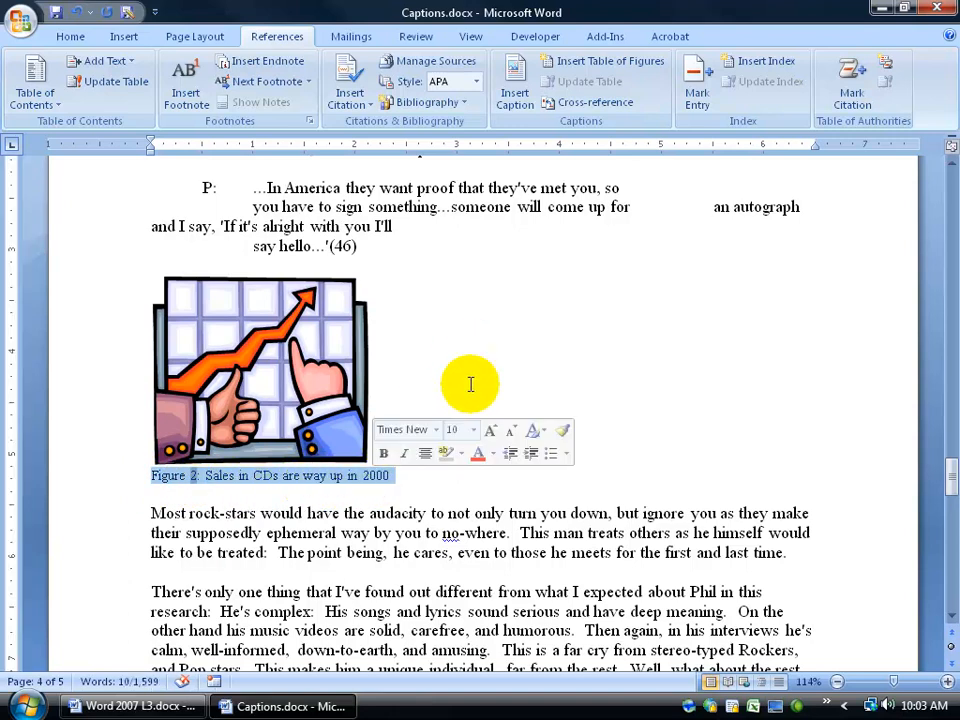
click(417, 497)
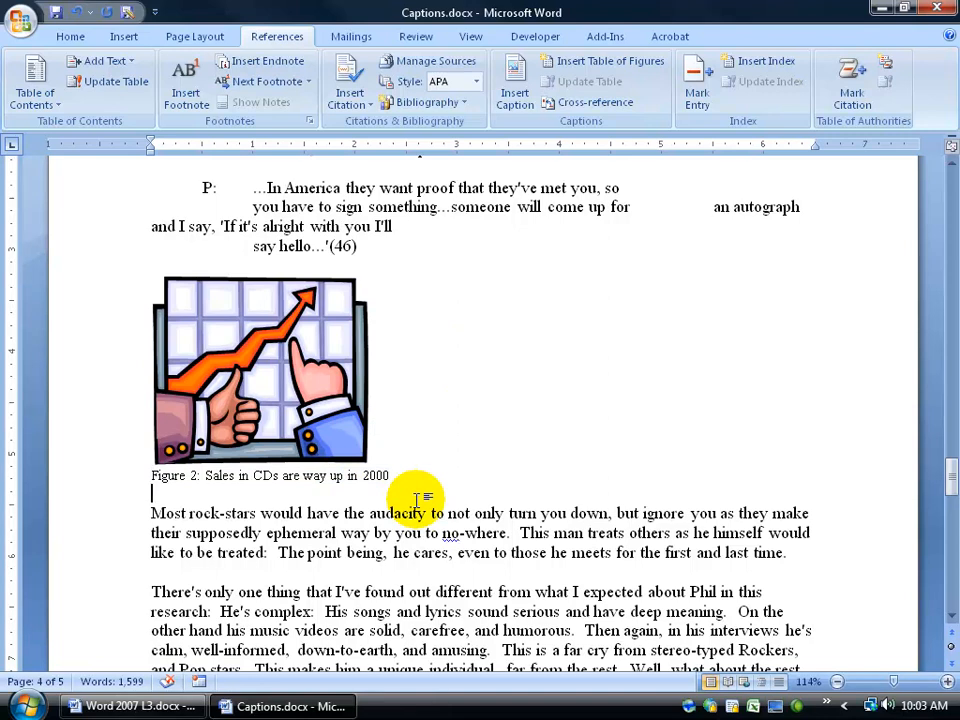
click(193, 476)
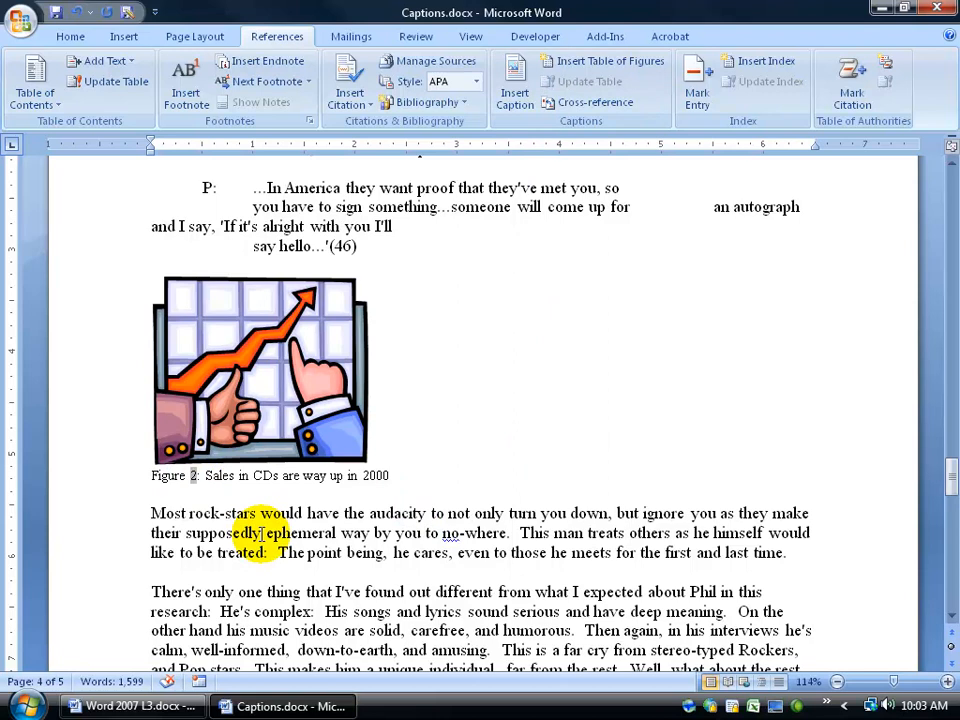
Insert the plain-text reference "( see fig 1)" before "searching" in the paragraph starting "Some of us spend" on page 4.
scroll(262, 533, down, 3)
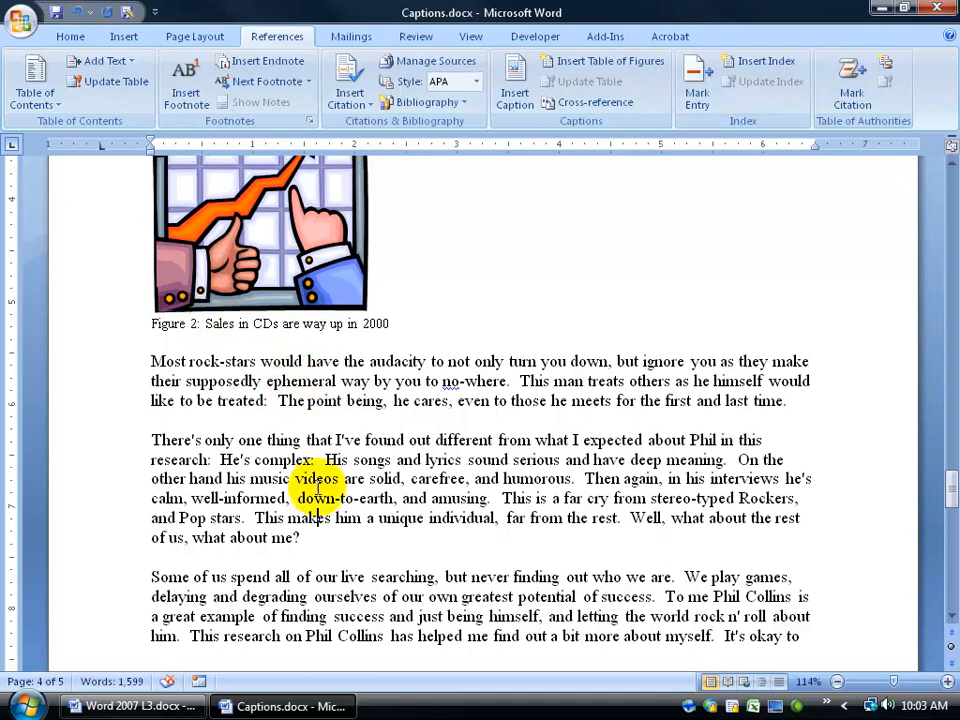
click(370, 580)
text(( see fig 1))
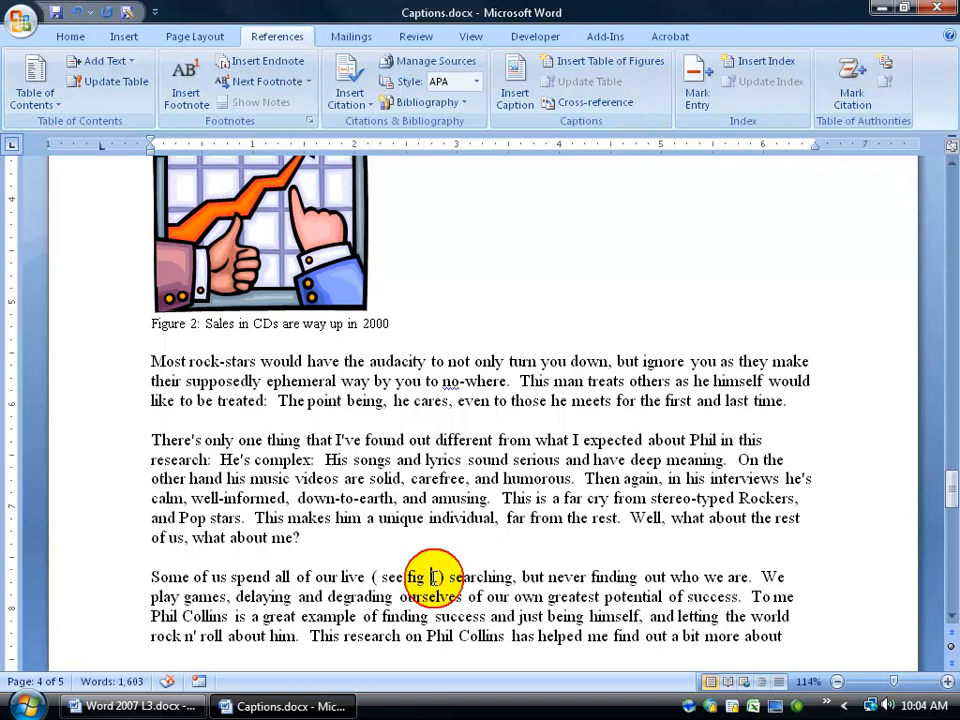
Delete the whole caption line "Figure 1: CD sales in 2003 were spooky" below the ghost picture on page 3.
drag(946, 492, 951, 366)
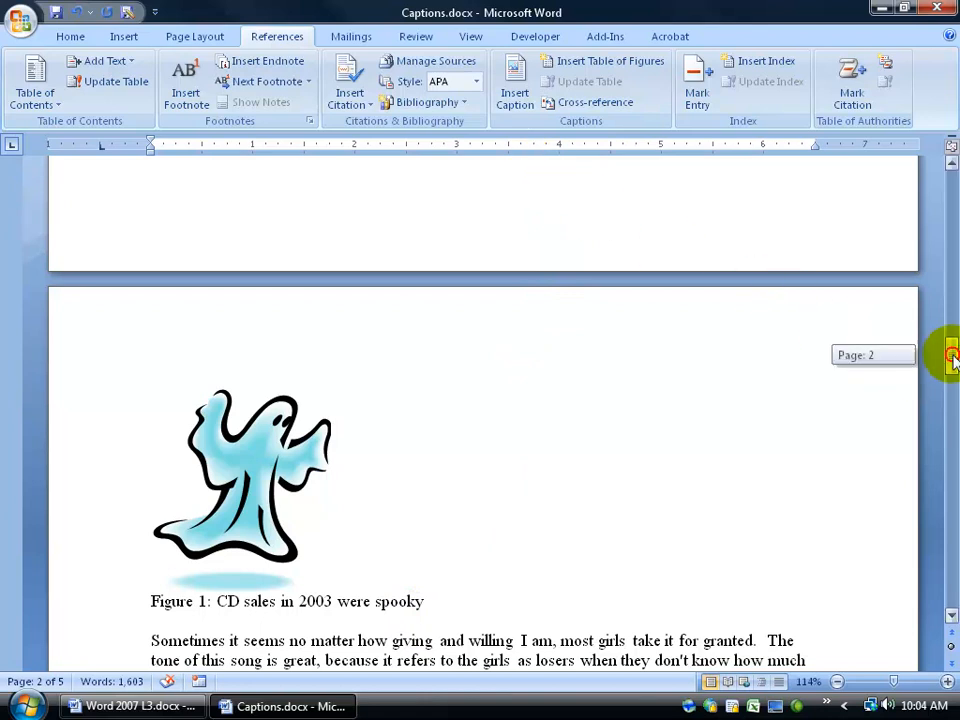
drag(950, 356, 950, 381)
click(302, 360)
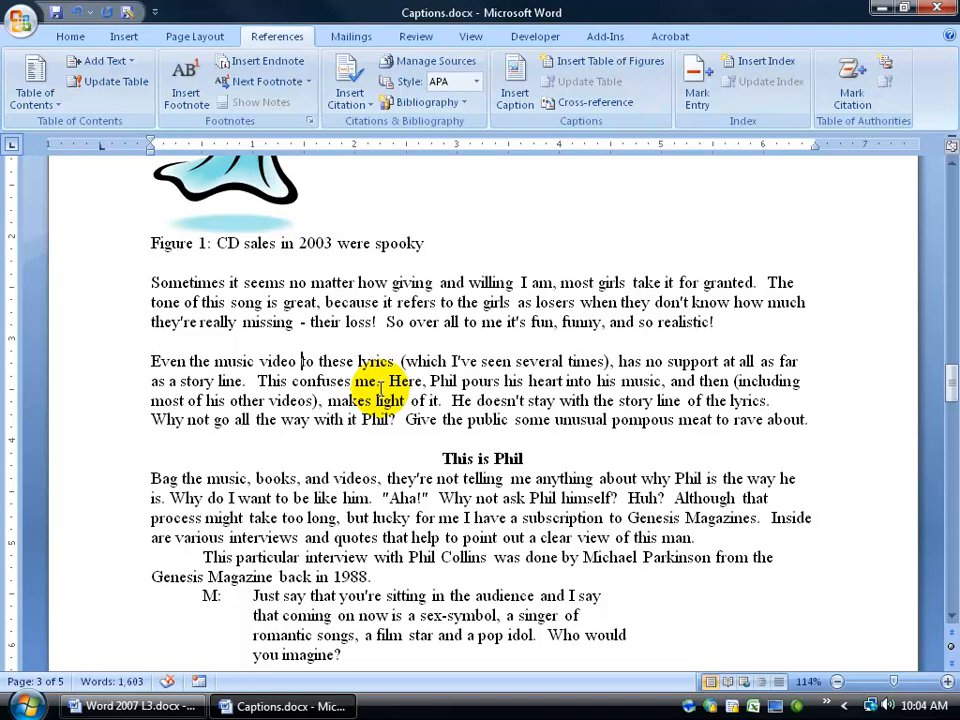
drag(949, 381, 953, 377)
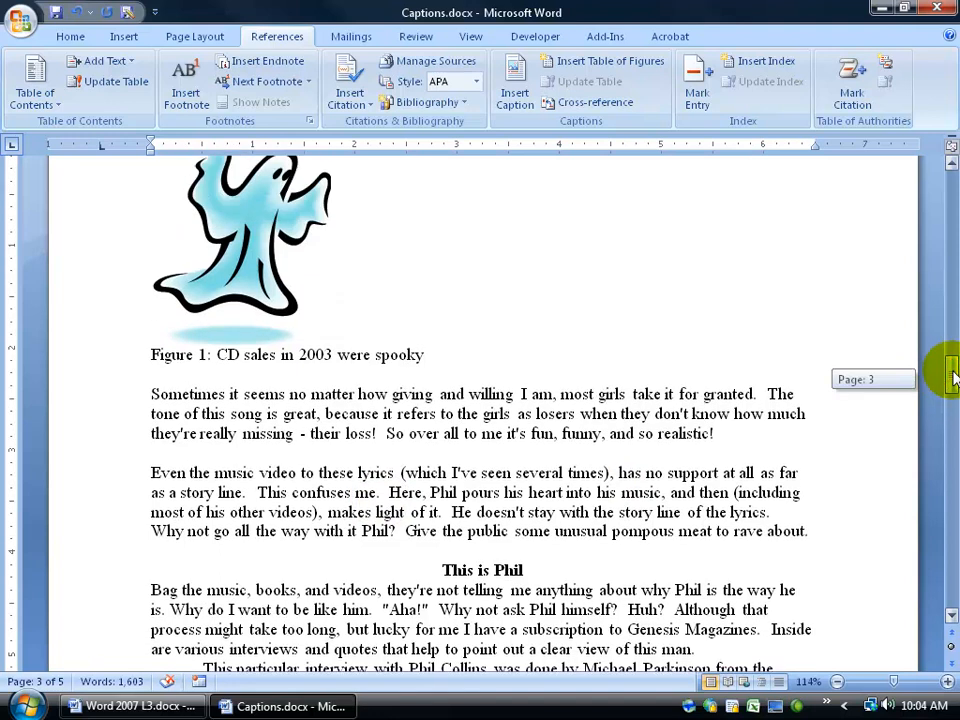
drag(433, 355, 158, 365)
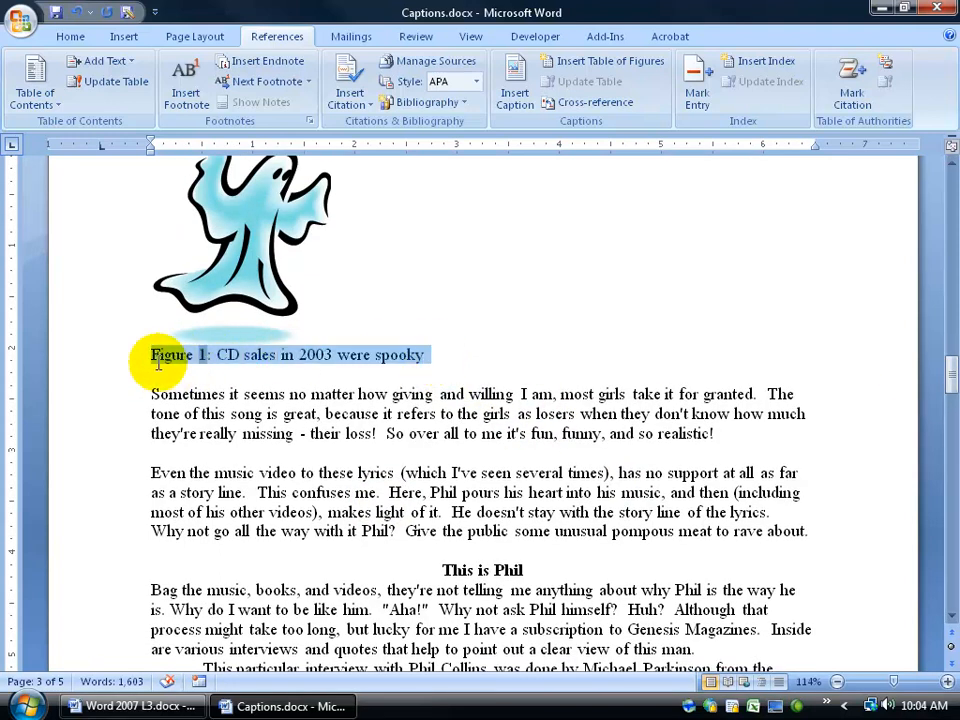
key(Delete)
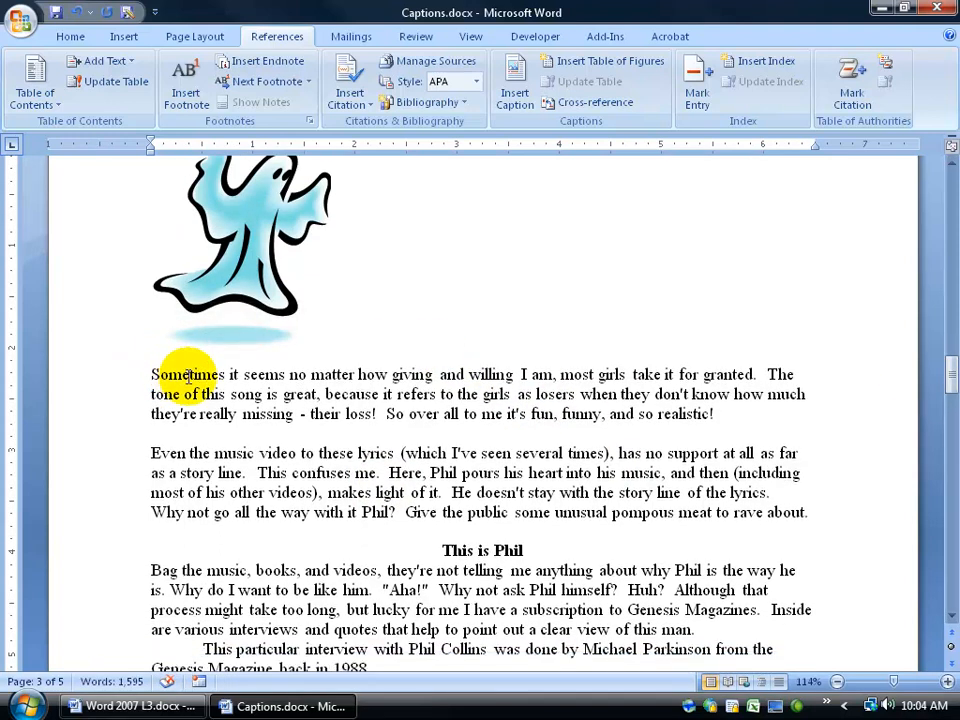
Update only the number field in the chart picture's caption on page 4, and undo that update.
drag(951, 372, 951, 475)
click(189, 516)
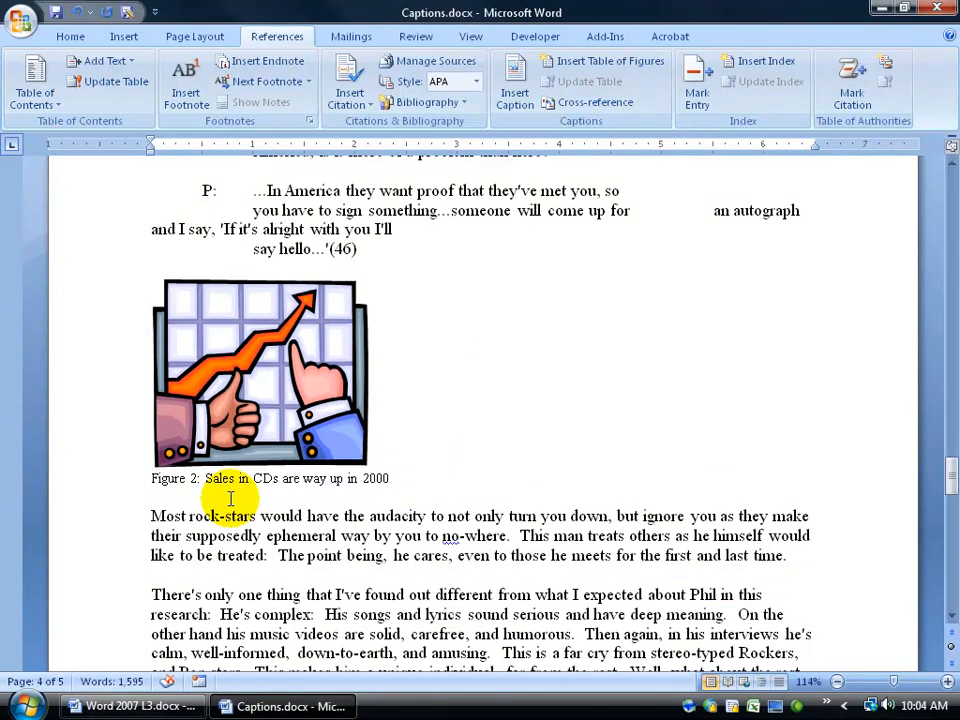
right_click(195, 481)
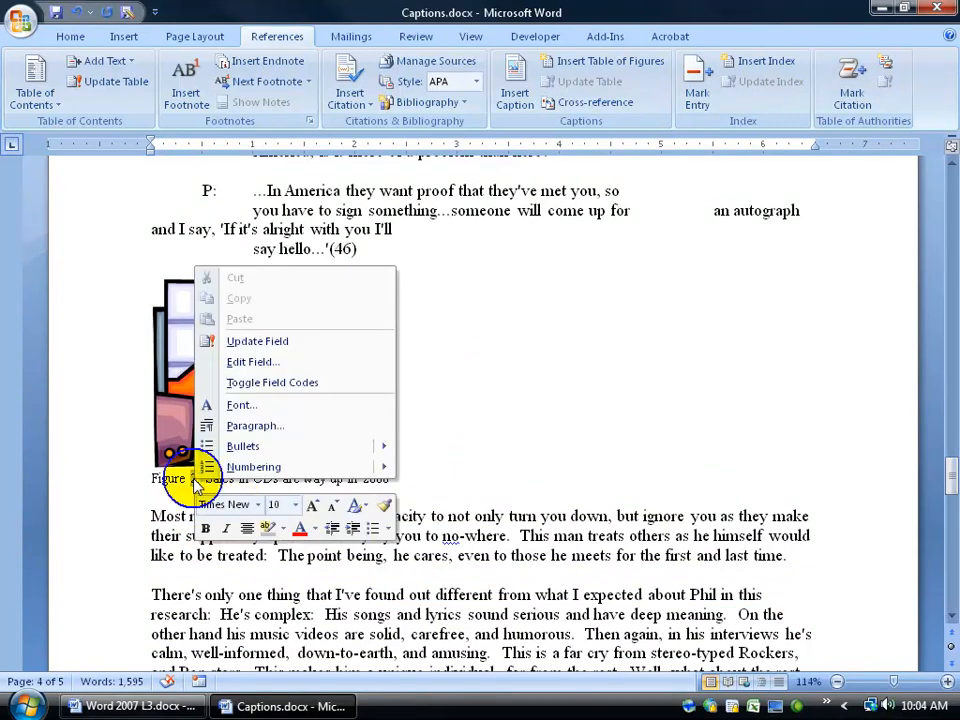
click(288, 343)
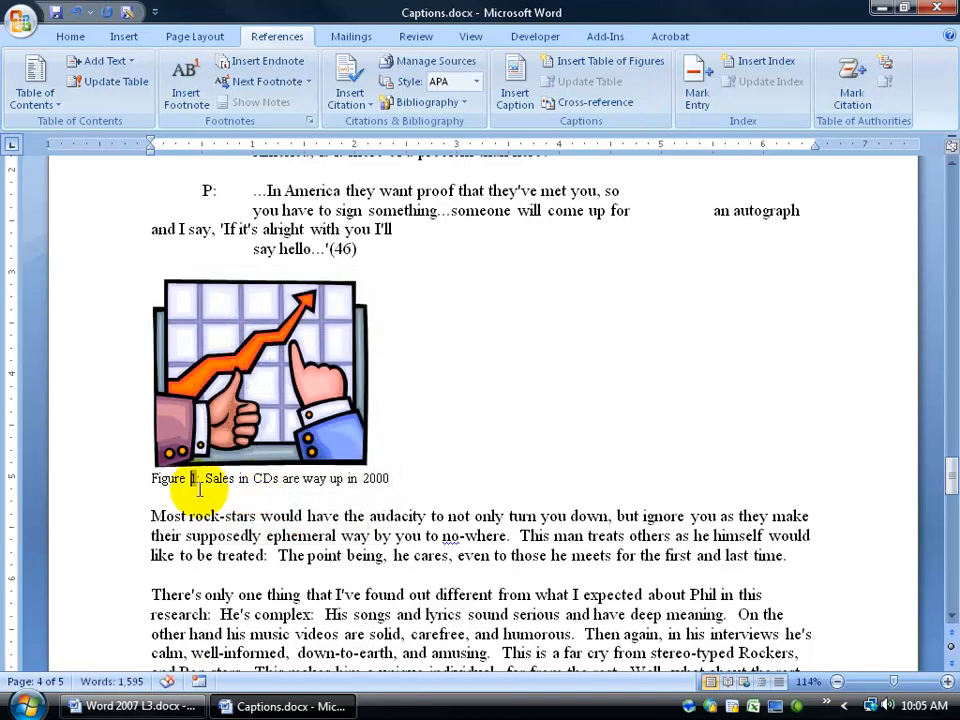
click(77, 11)
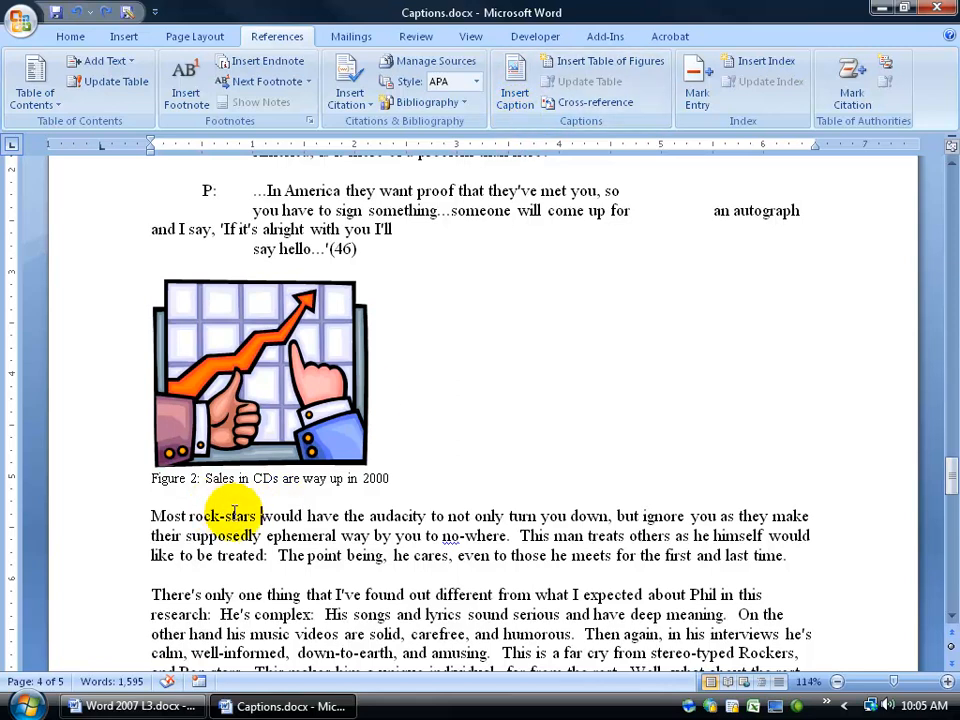
Update all fields in the whole document at once to renumber the remaining captions, and clear the selection.
key(ctrl+a)
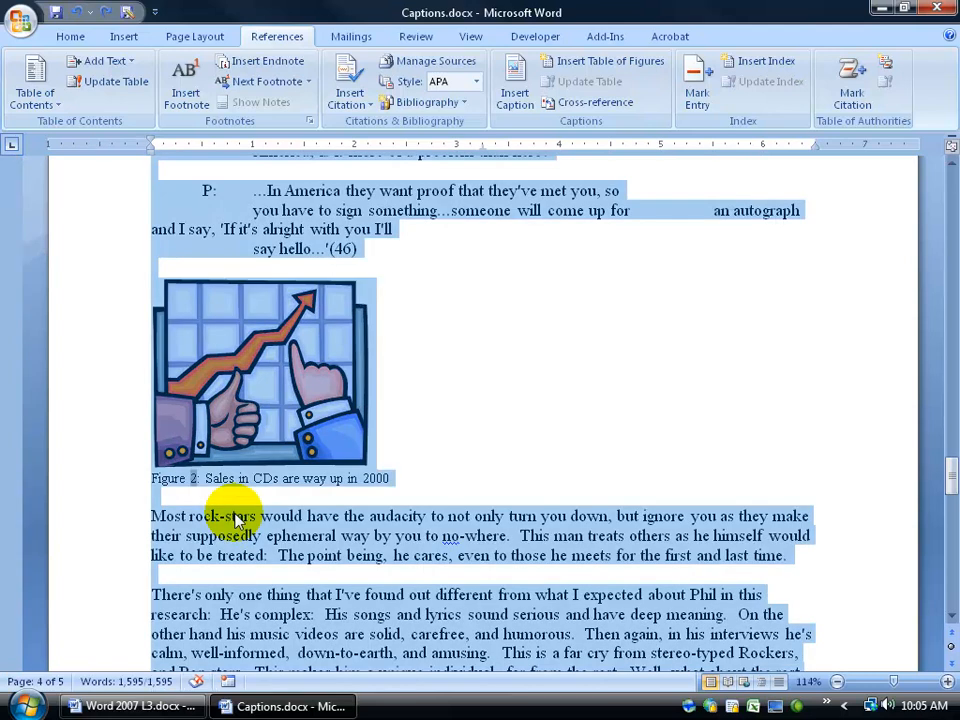
key(F9)
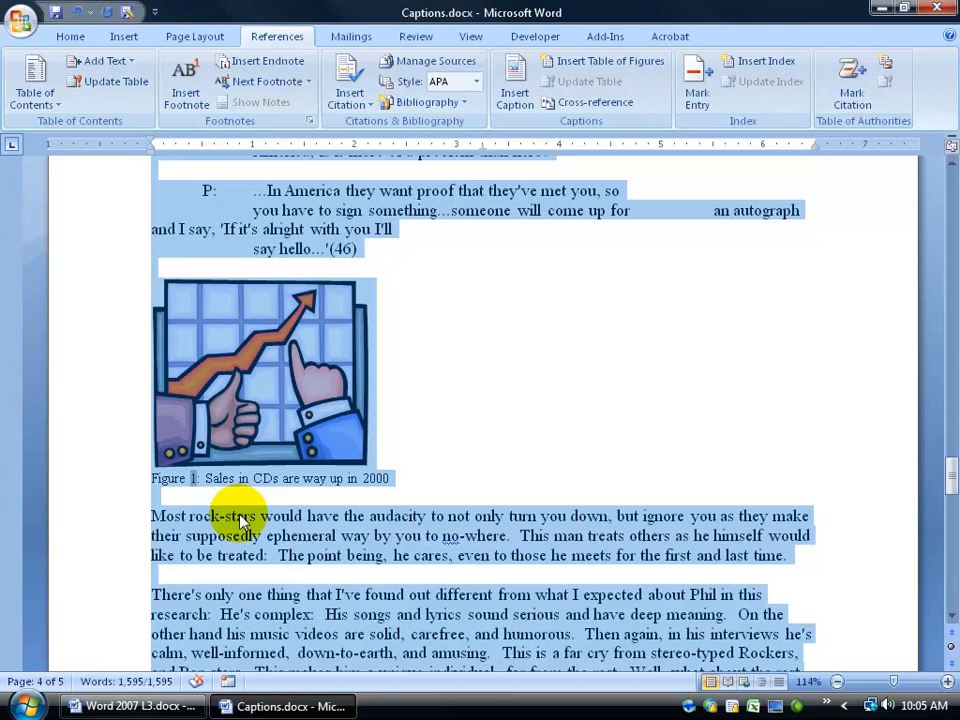
click(241, 518)
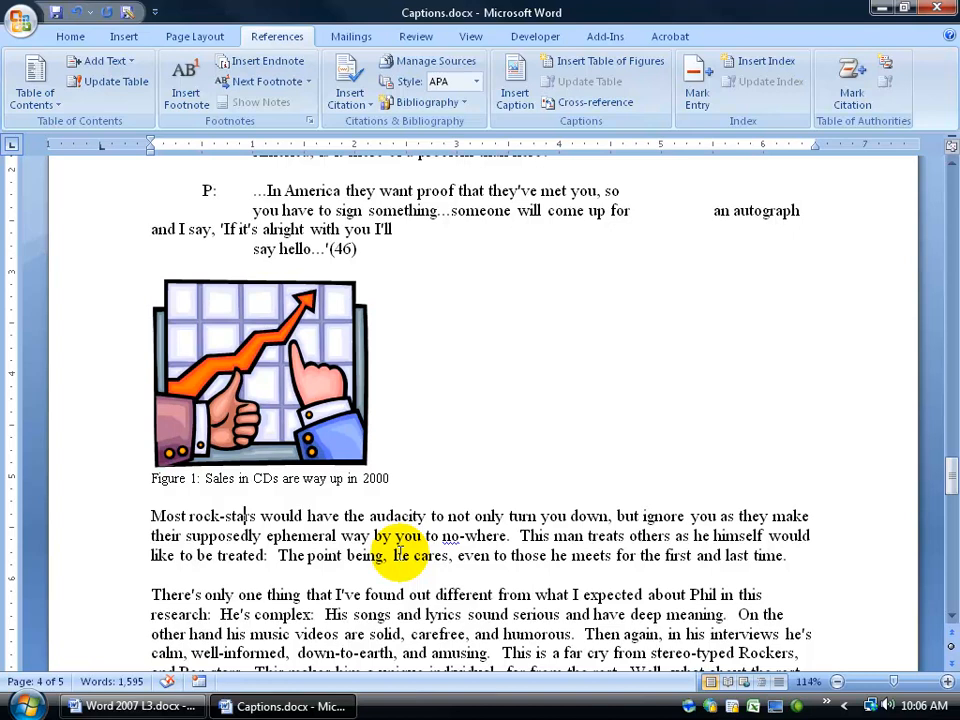
Examine the manually entered reference "( see fig 1)" in the last paragraph on page 4.
scroll(400, 553, down, 5)
click(449, 518)
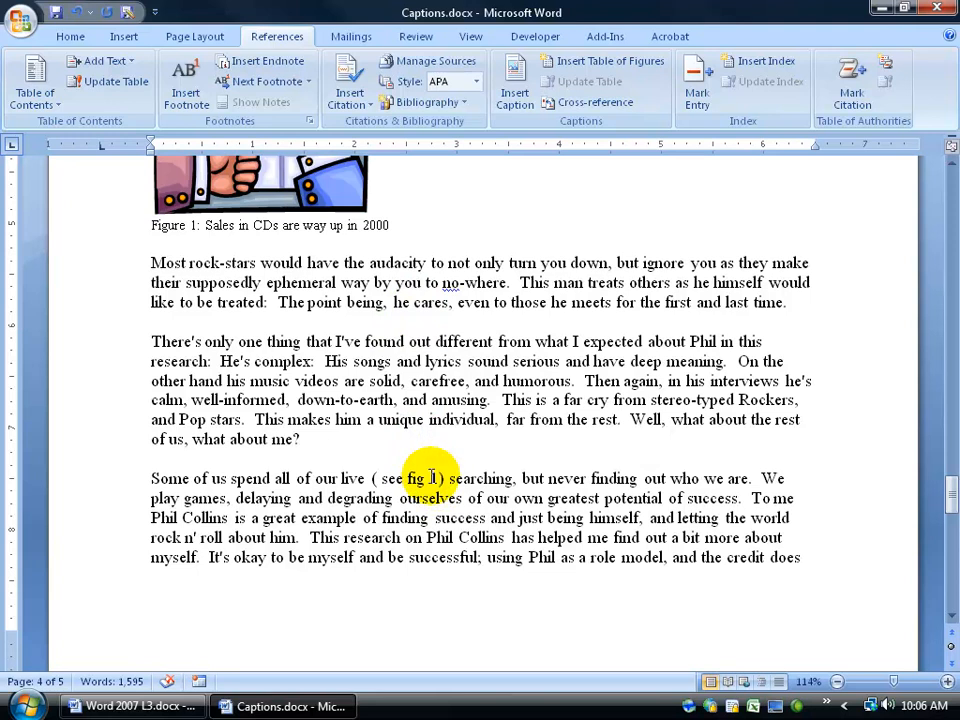
drag(372, 478, 438, 478)
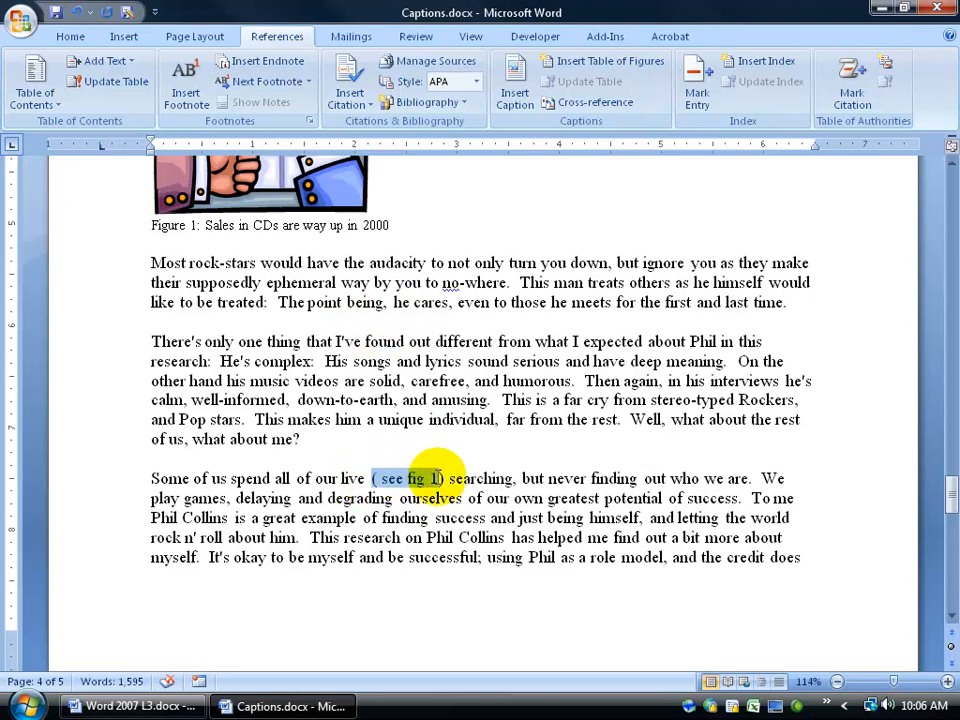
click(350, 482)
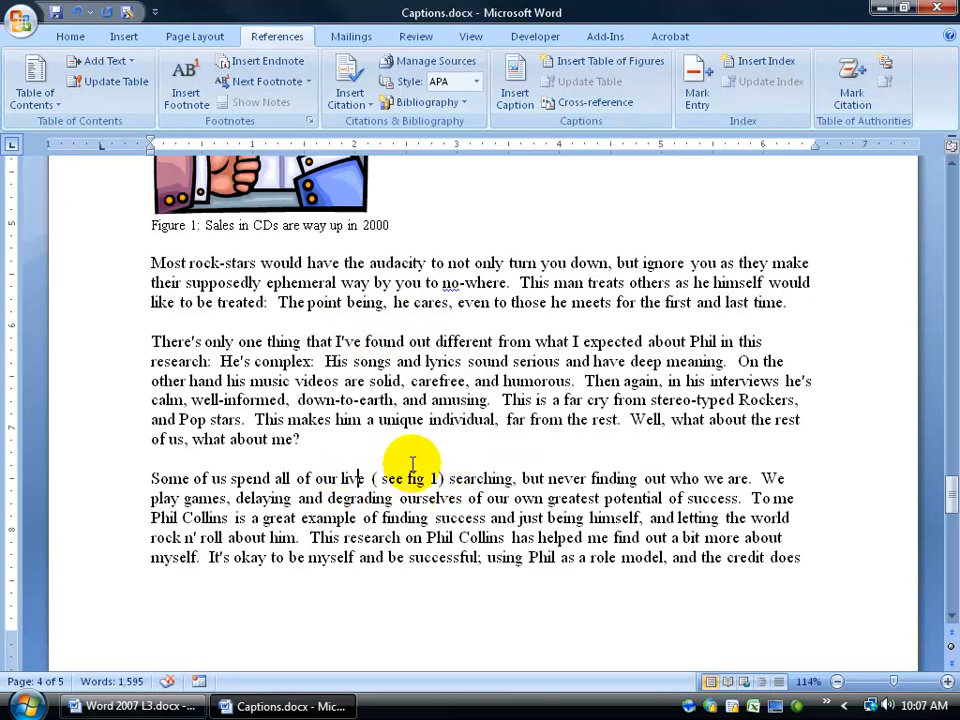